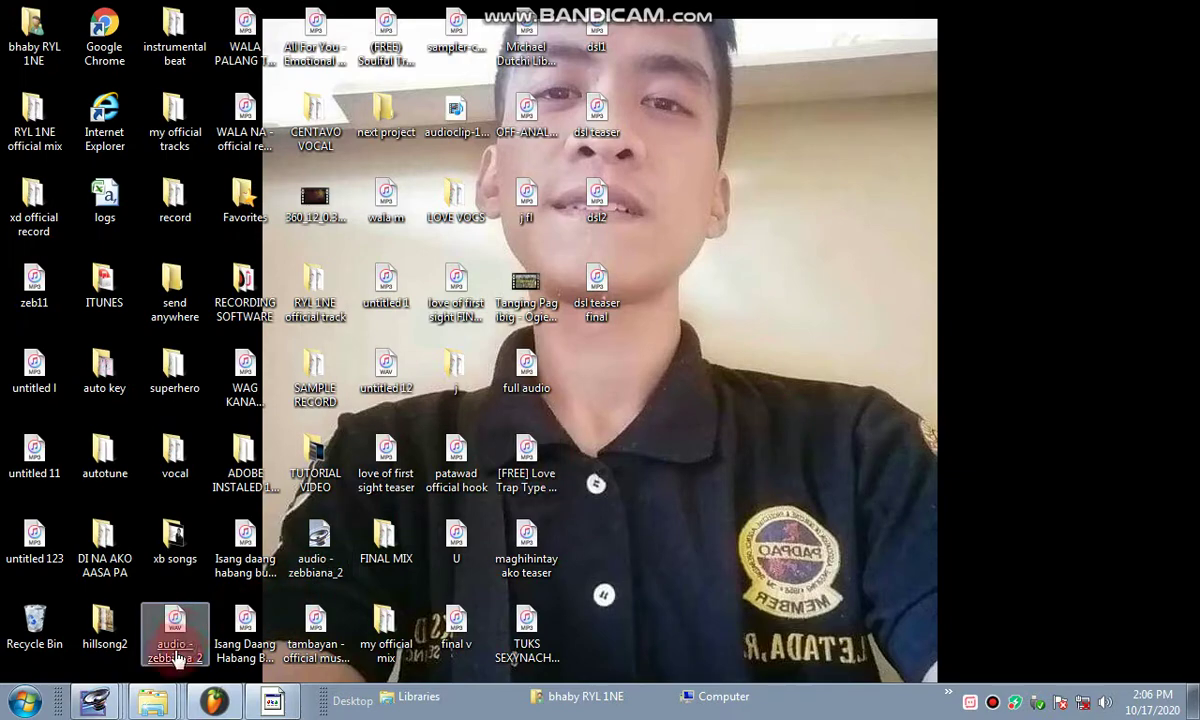
- Switch to Adobe Audition and show the multitrack session with the beat and the dsl v vocal clip
{"action": "mouse_move", "coordinate": [95, 700]}
{"action": "left_click", "coordinate": [108, 656]}
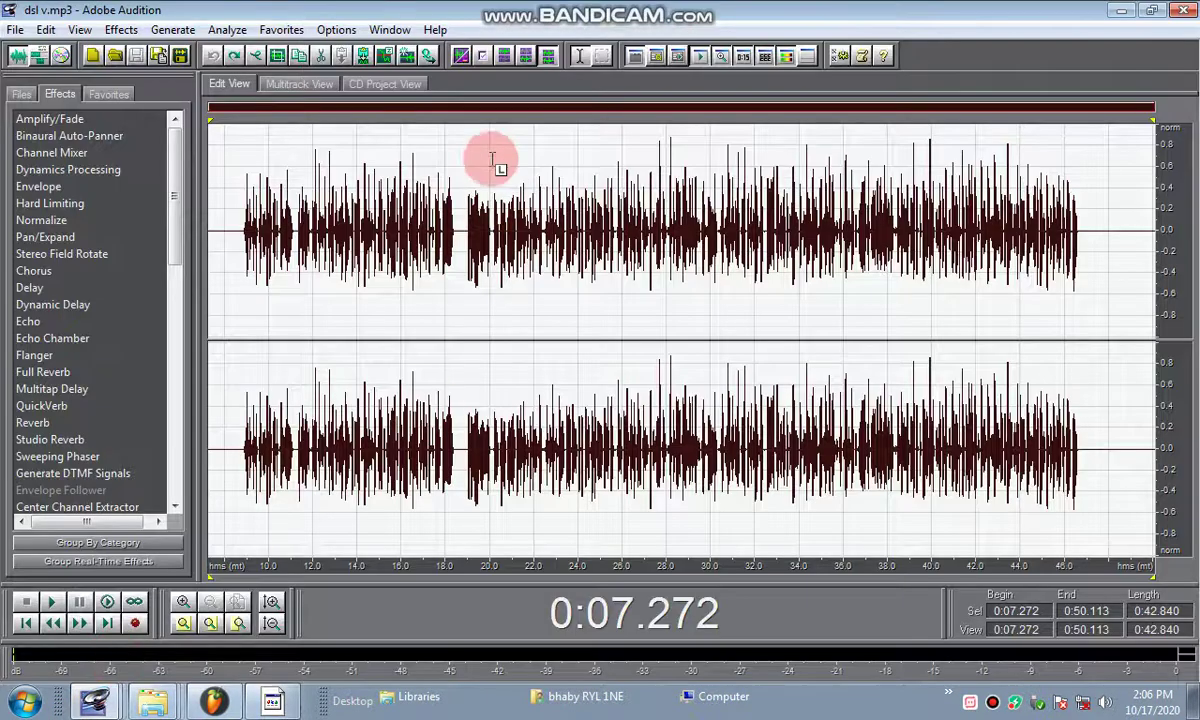
{"action": "left_click", "coordinate": [295, 84]}
{"action": "left_click", "coordinate": [492, 225]}
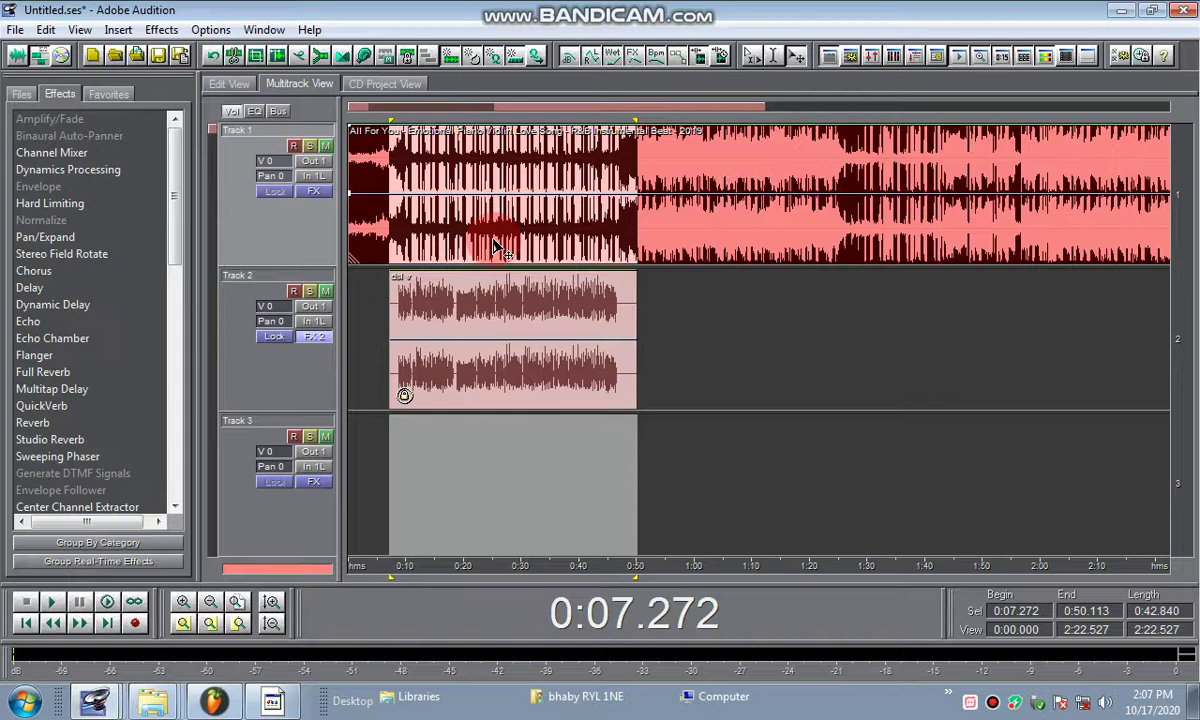
{"action": "left_click", "coordinate": [506, 320]}
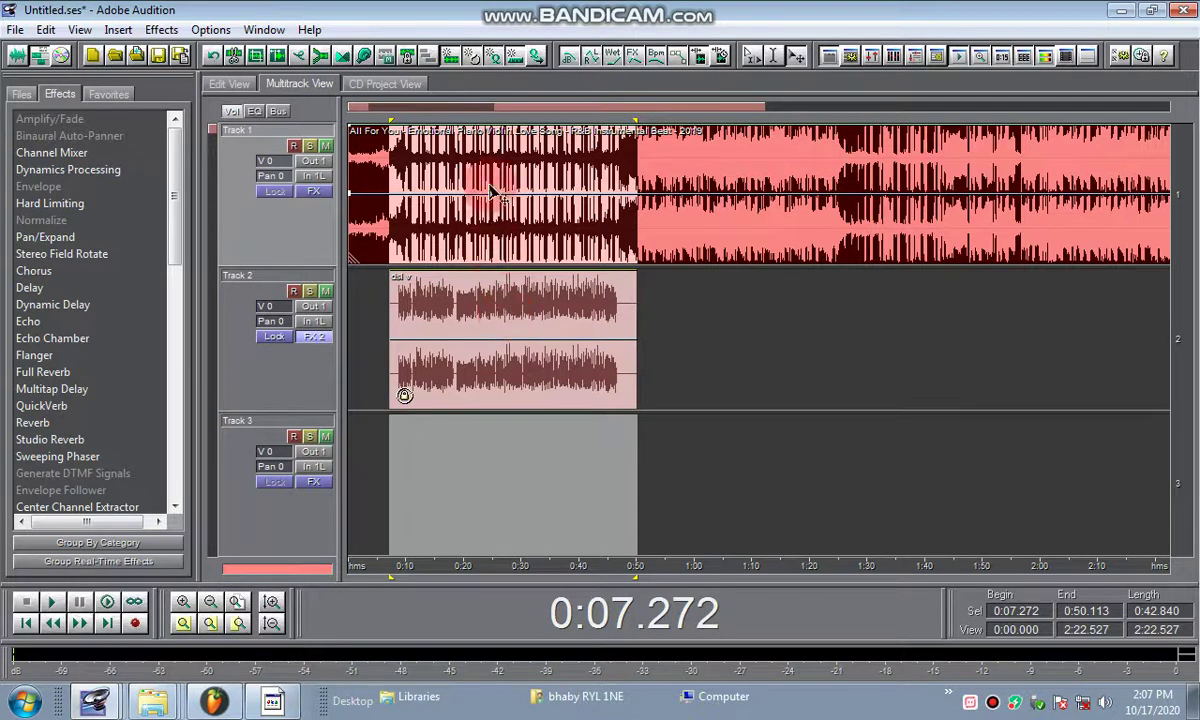
{"action": "scroll", "coordinate": [487, 109], "scroll_direction": "up", "scroll_amount": 3}
{"action": "left_click_drag", "start_coordinate": [538, 112], "coordinate": [505, 132]}
{"action": "scroll", "coordinate": [595, 120], "scroll_direction": "down", "scroll_amount": 1}
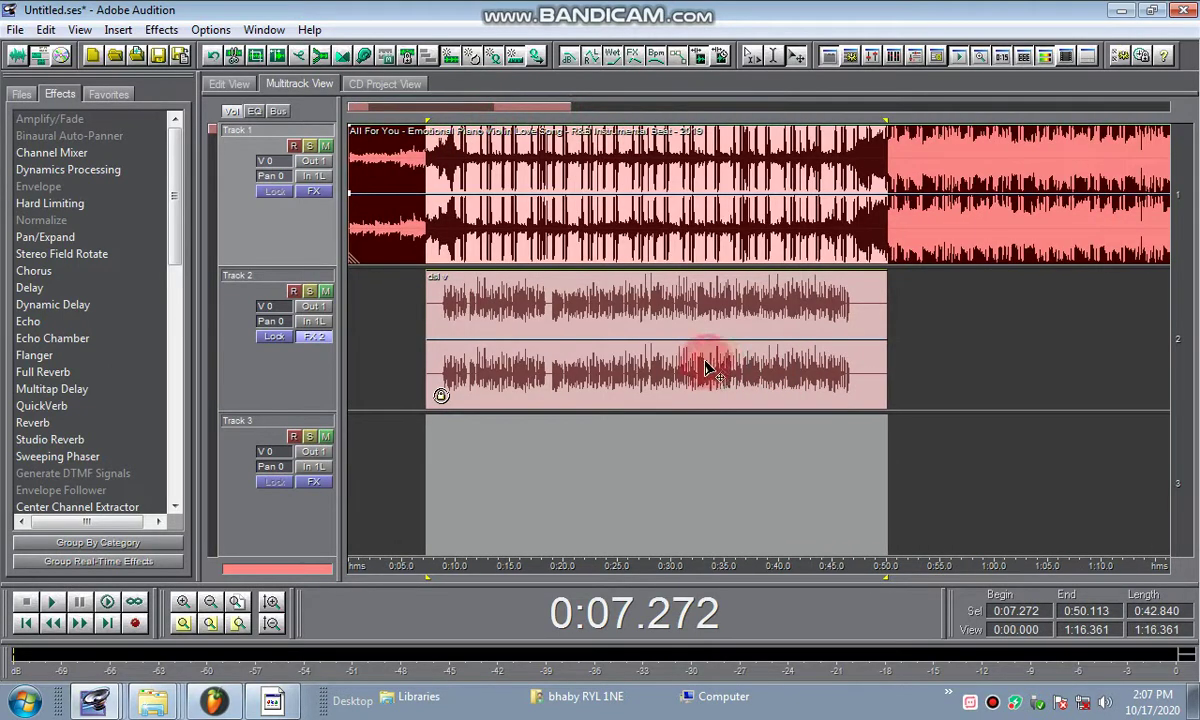
- Turn Lock in Time off and back on for the dsl v clip on Track 2, and try to move the clip
{"action": "left_click", "coordinate": [932, 300]}
{"action": "left_click", "coordinate": [675, 370]}
{"action": "right_click", "coordinate": [675, 370]}
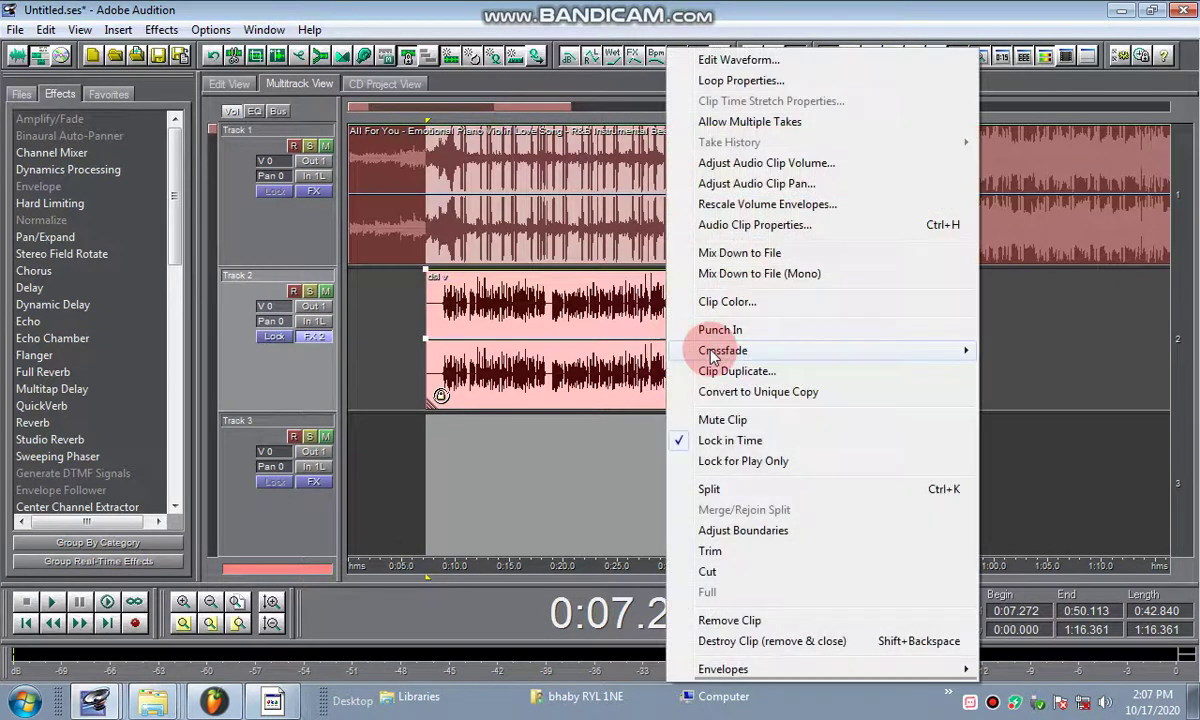
{"action": "left_click", "coordinate": [715, 589]}
{"action": "right_click", "coordinate": [693, 340]}
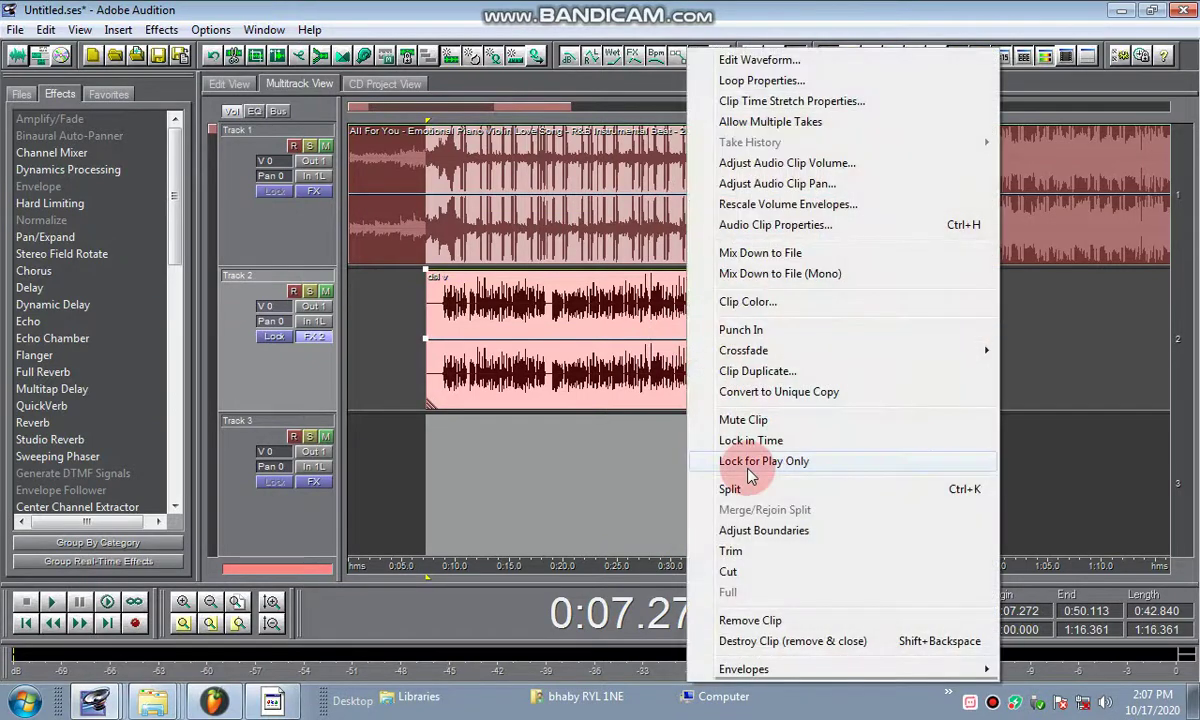
{"action": "left_click", "coordinate": [760, 441]}
{"action": "left_click_drag", "start_coordinate": [739, 372], "coordinate": [855, 350]}
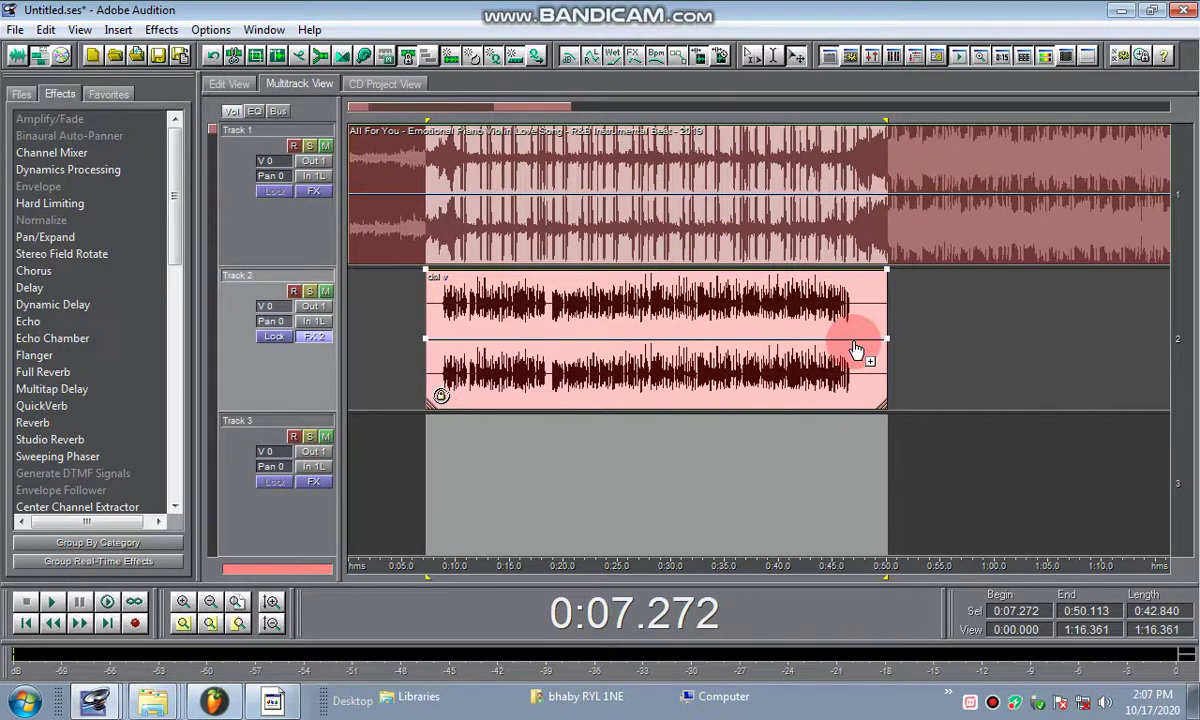
{"action": "left_click", "coordinate": [978, 319]}
- Open the dsl v clip for waveform editing and start recording a new script titled TUTORIAL SCRIPTS
{"action": "double_click", "coordinate": [650, 315]}
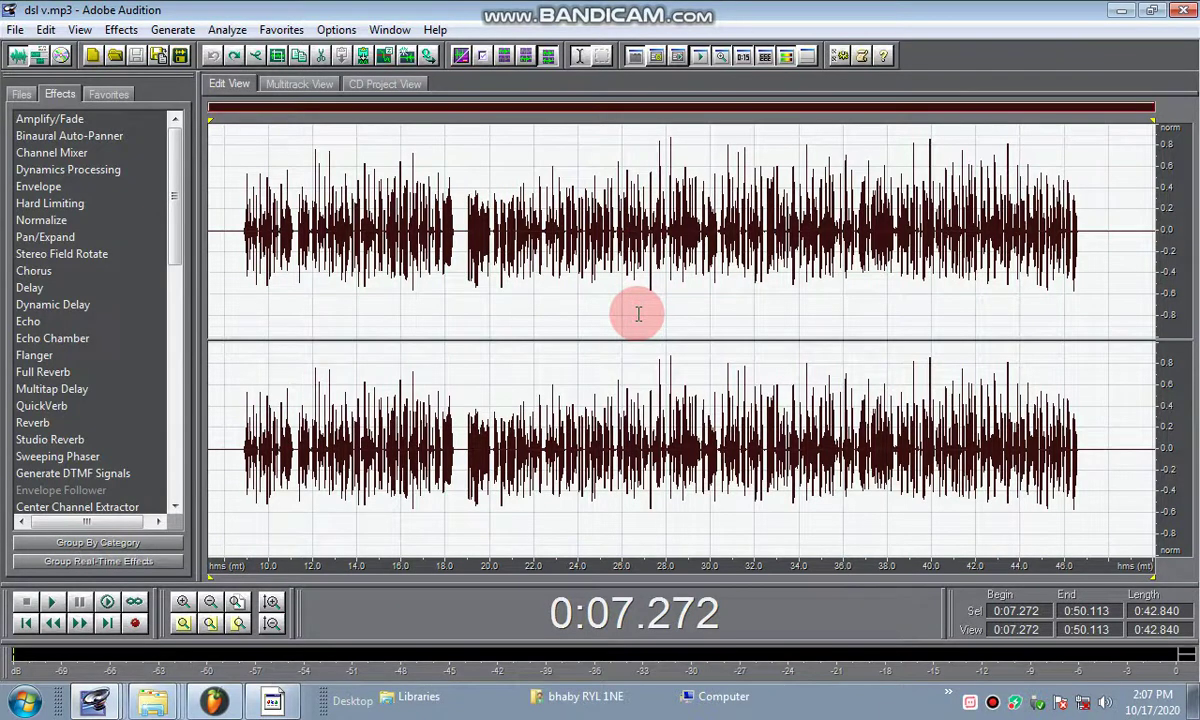
{"action": "left_click", "coordinate": [864, 55]}
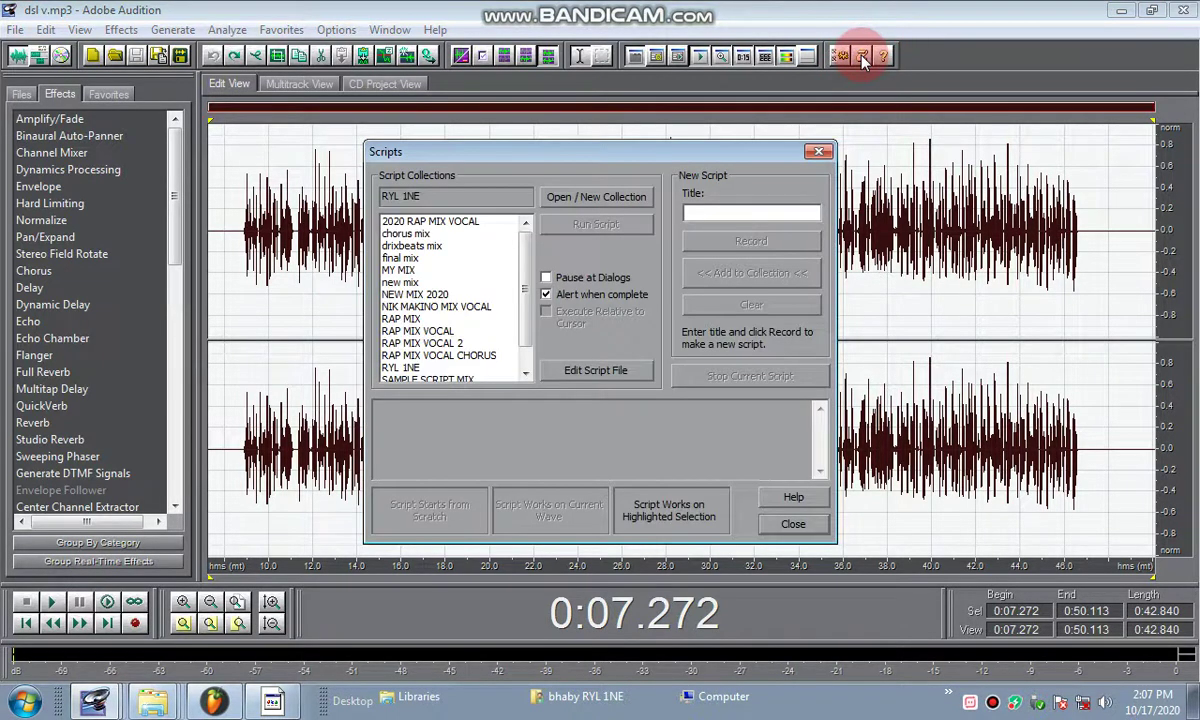
{"action": "left_click", "coordinate": [703, 211]}
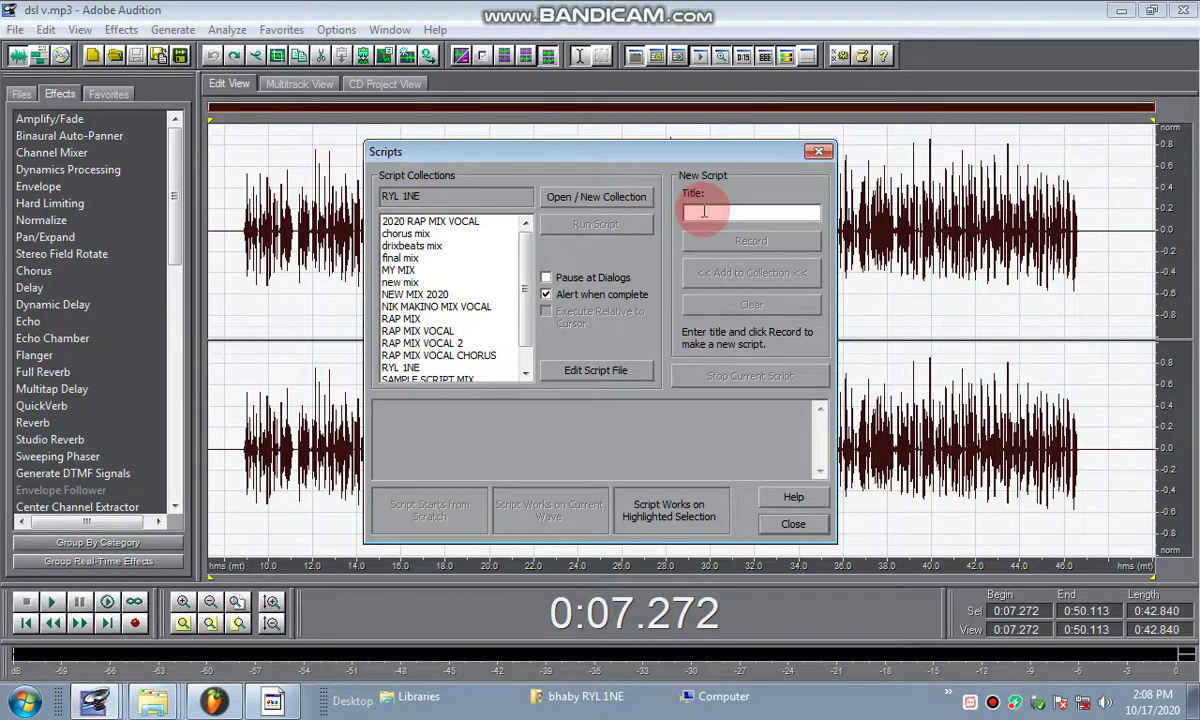
{"action": "type", "text": "BE"}
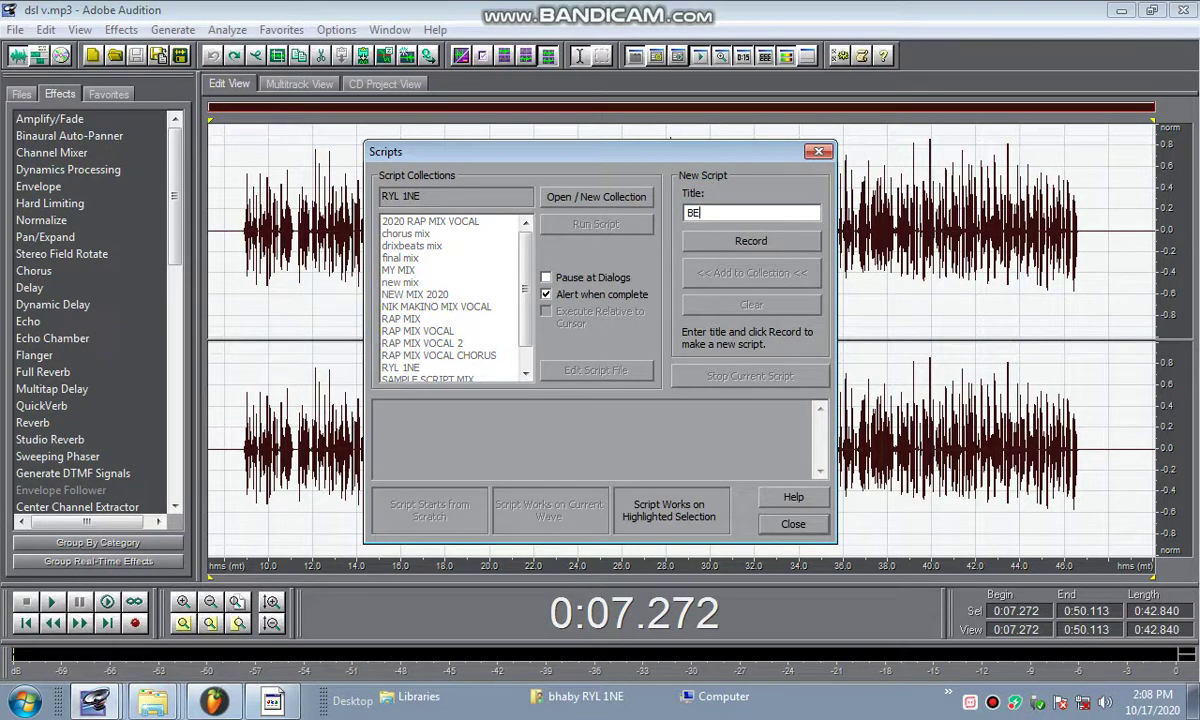
{"action": "key", "text": "BackSpace"}
{"action": "key", "text": "BackSpace"}
{"action": "type", "text": "RA"}
{"action": "key", "text": "BackSpace"}
{"action": "key", "text": "BackSpace"}
{"action": "type", "text": "T"}
{"action": "type", "text": "U"}
{"action": "type", "text": "Y"}
{"action": "type", "text": "P"}
{"action": "key", "text": "BackSpace"}
{"action": "type", "text": "I"}
{"action": "key", "text": "BackSpace"}
{"action": "type", "text": "ORIA;"}
{"action": "key", "text": "BackSpace"}
{"action": "type", "text": "L SCRIPTD"}
{"action": "key", "text": "BackSpace"}
{"action": "type", "text": "S"}
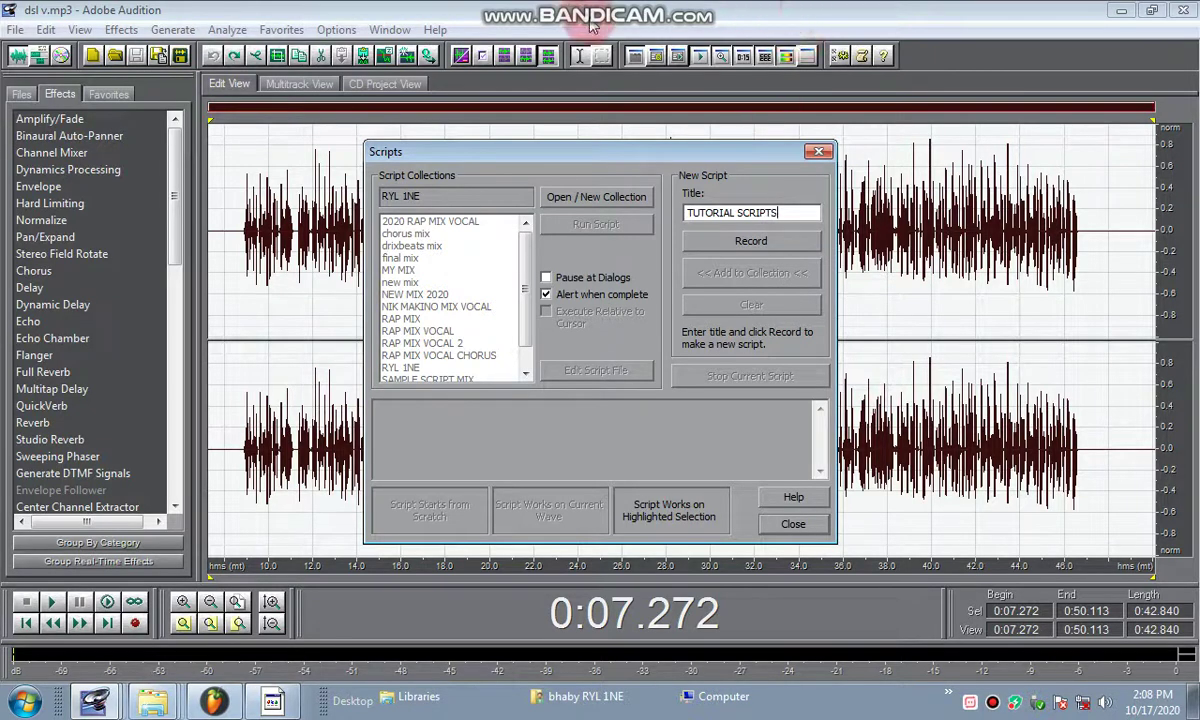
{"action": "left_click", "coordinate": [767, 244]}
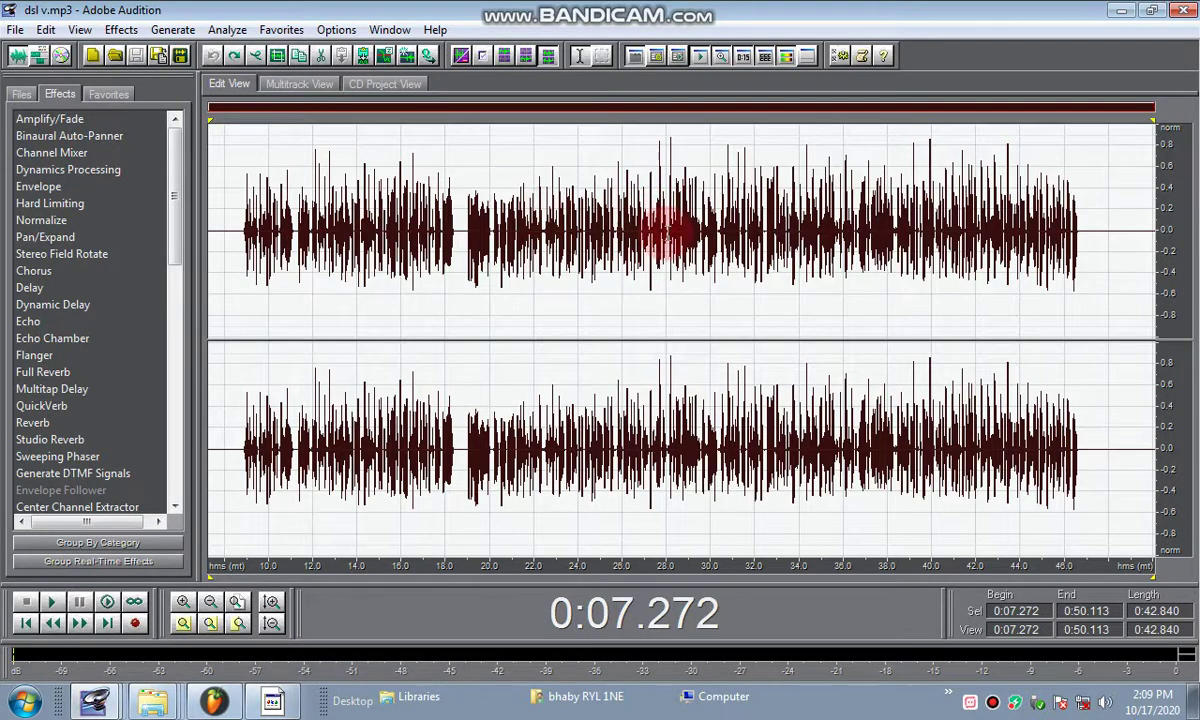
- Apply the Click/Pop Eliminator to the whole waveform with the Hiss + Lots of Clicks preset, Discrimination 100 and automatically found levels
{"action": "left_click_drag", "start_coordinate": [1096, 230], "coordinate": [1172, 250]}
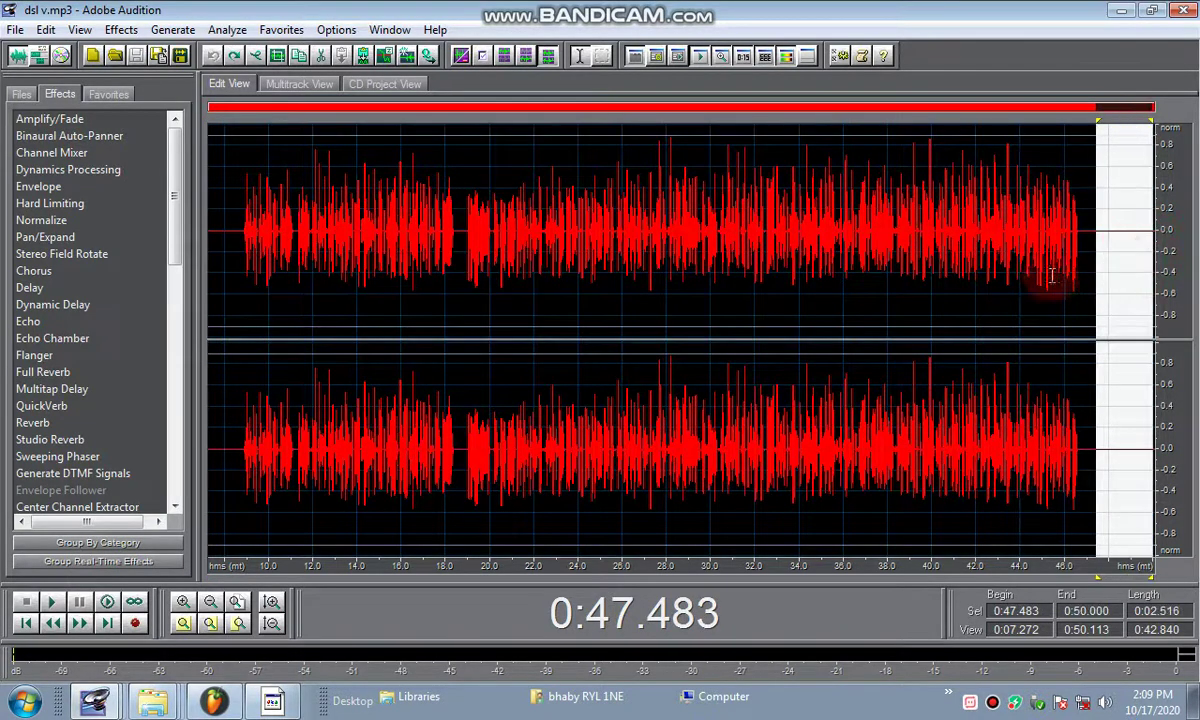
{"action": "double_click", "coordinate": [892, 289]}
{"action": "left_click", "coordinate": [123, 30]}
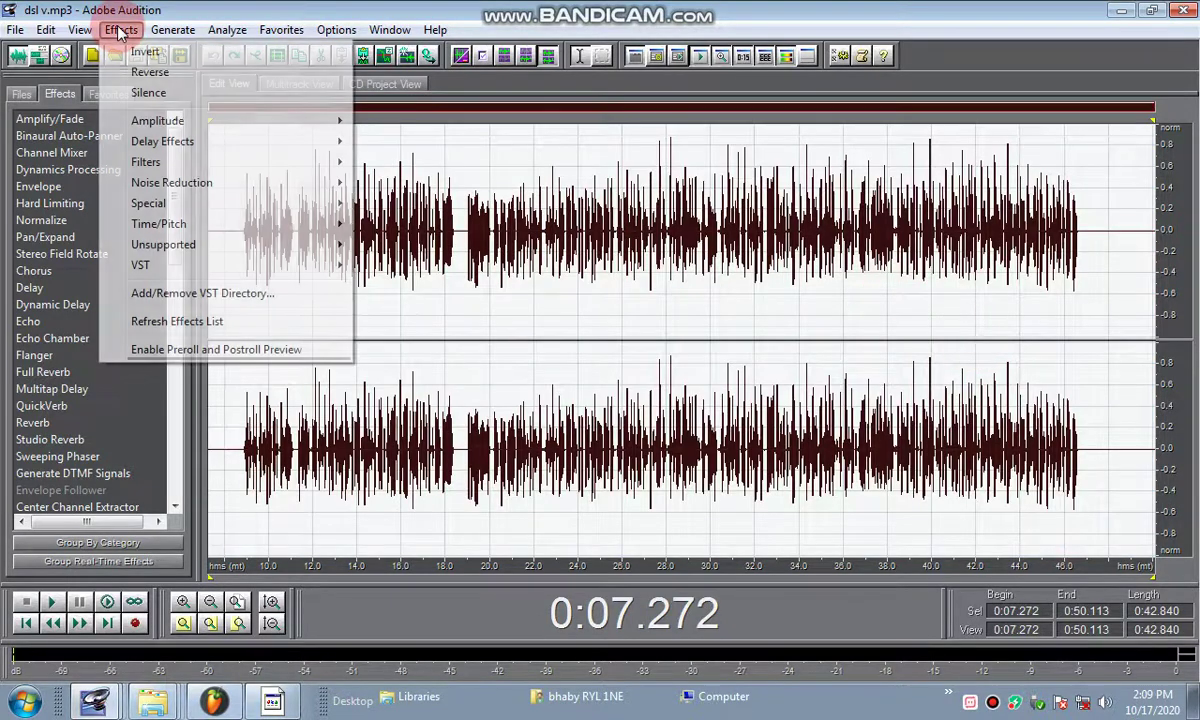
{"action": "mouse_move", "coordinate": [201, 182]}
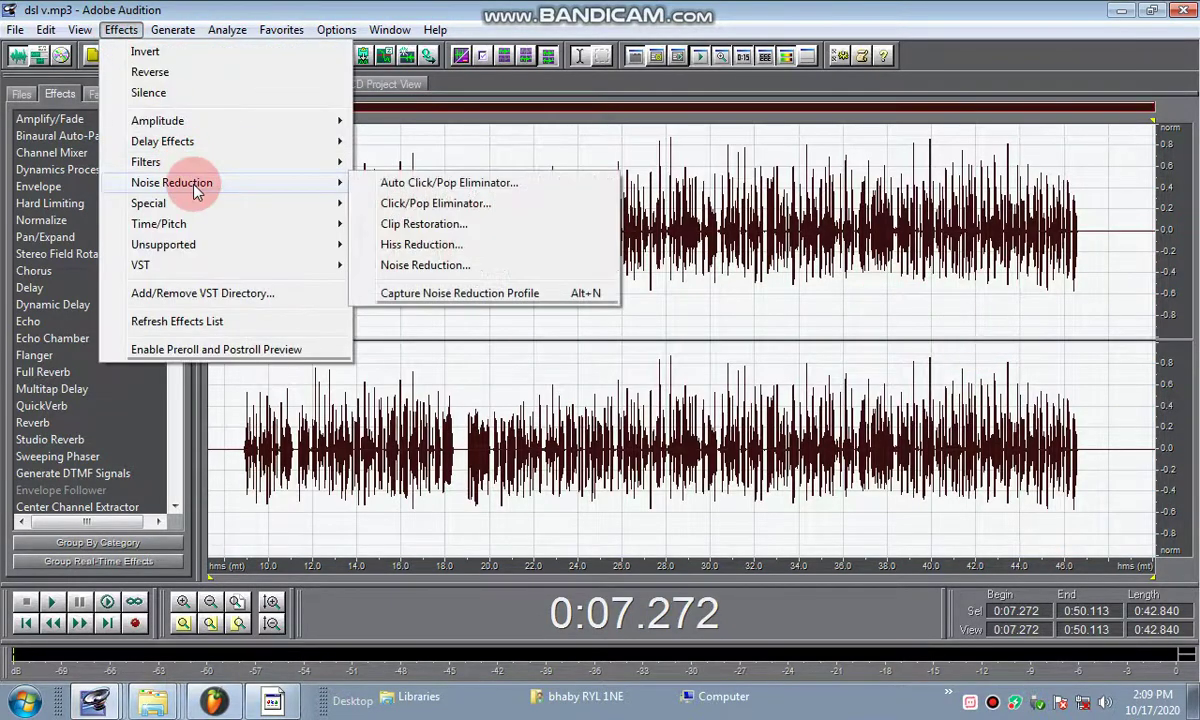
{"action": "left_click", "coordinate": [458, 203]}
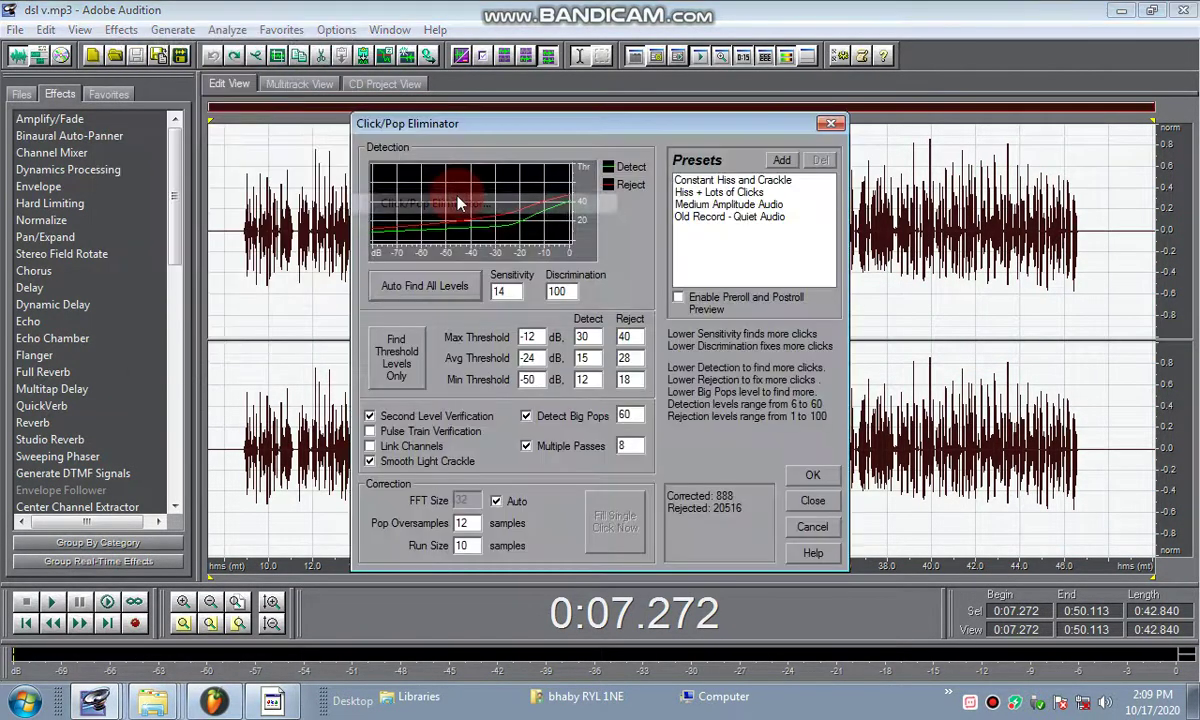
{"action": "left_click", "coordinate": [704, 192]}
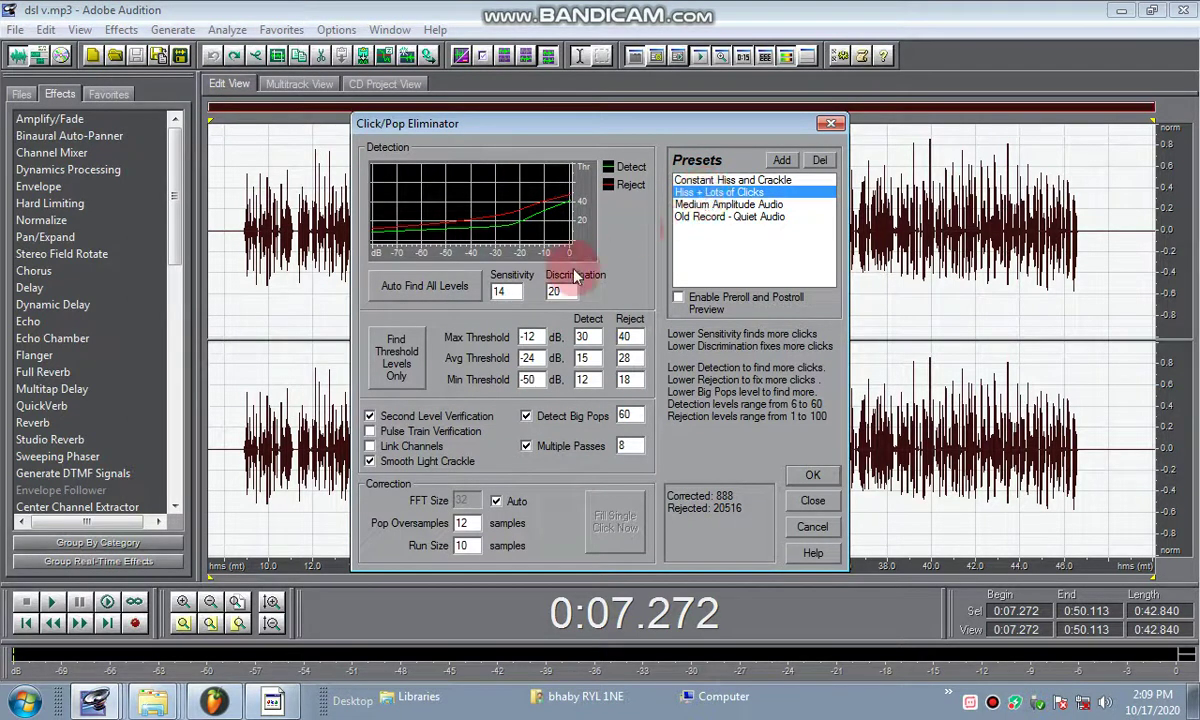
{"action": "left_click_drag", "start_coordinate": [570, 291], "coordinate": [512, 291]}
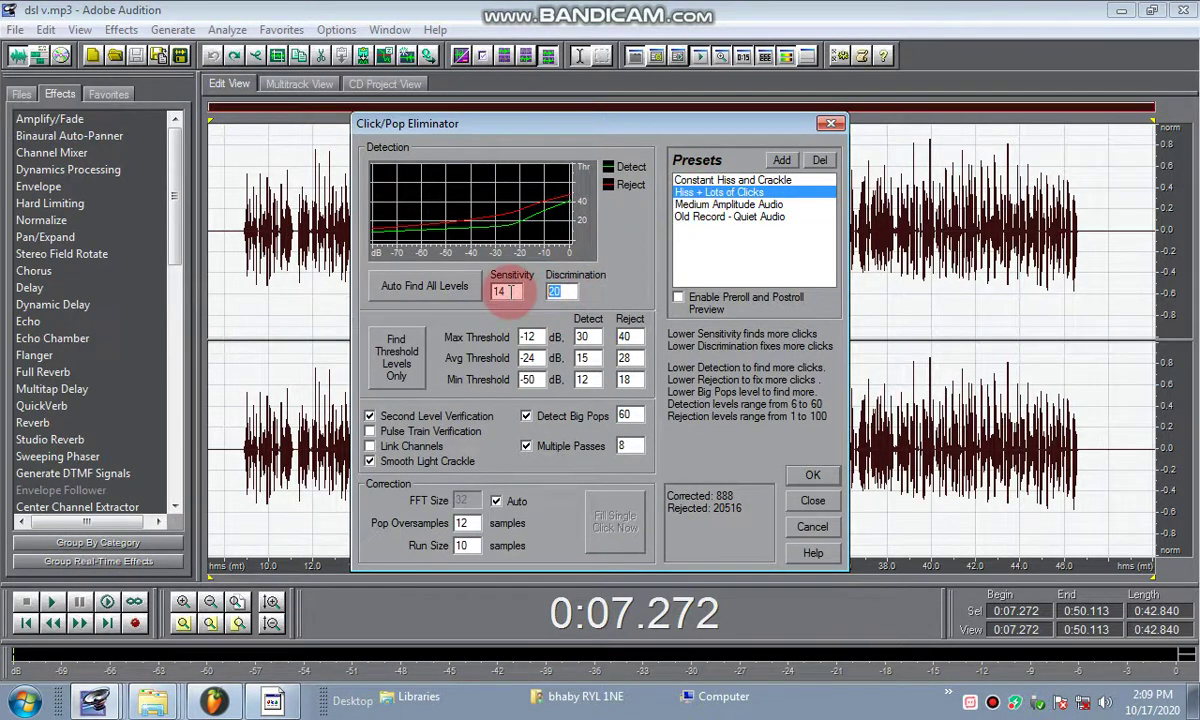
{"action": "type", "text": "100"}
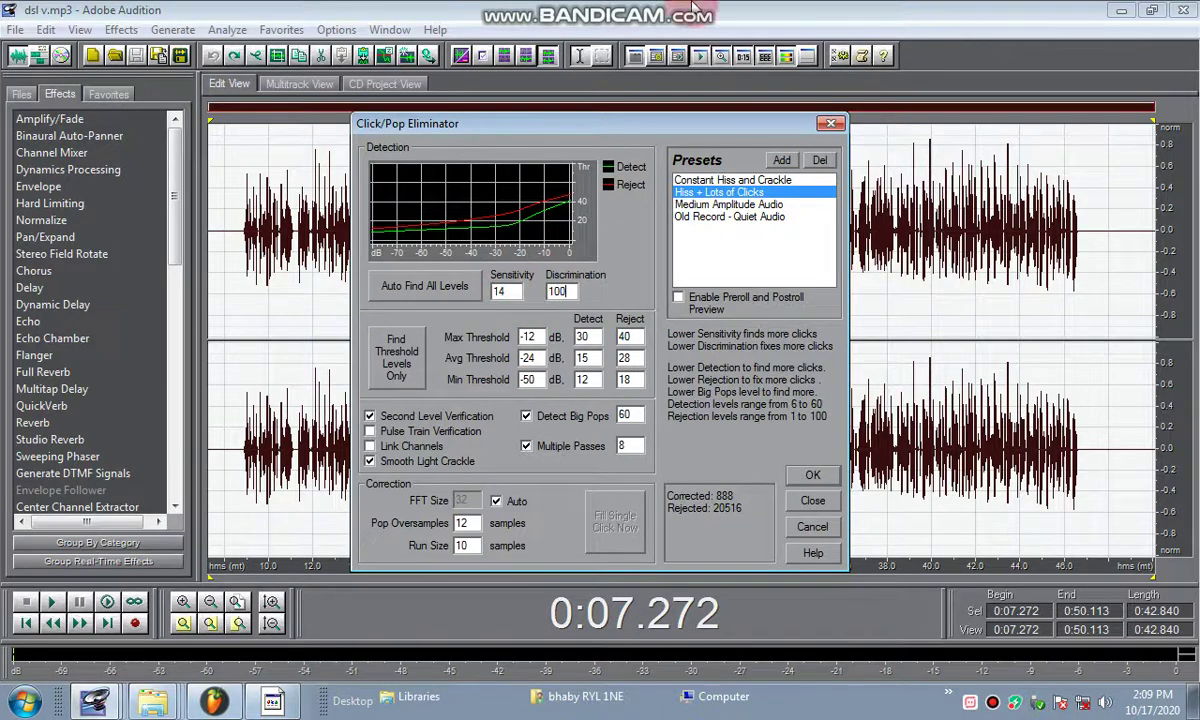
{"action": "left_click", "coordinate": [409, 286]}
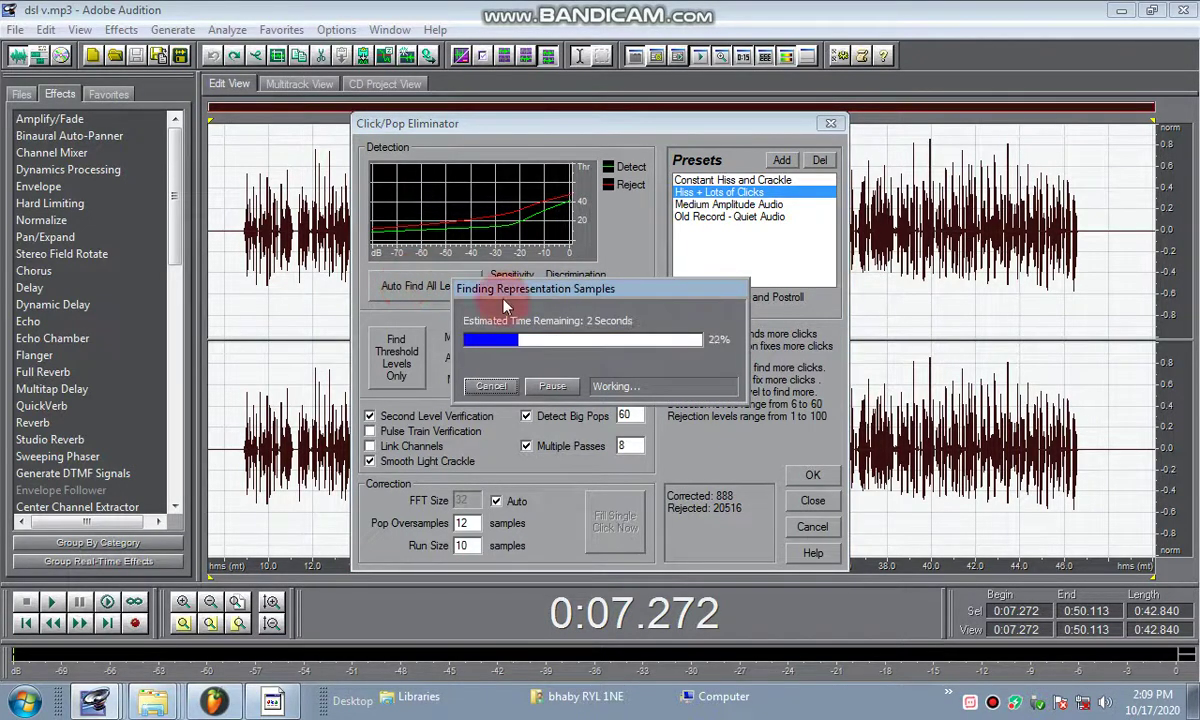
{"action": "left_click", "coordinate": [813, 476]}
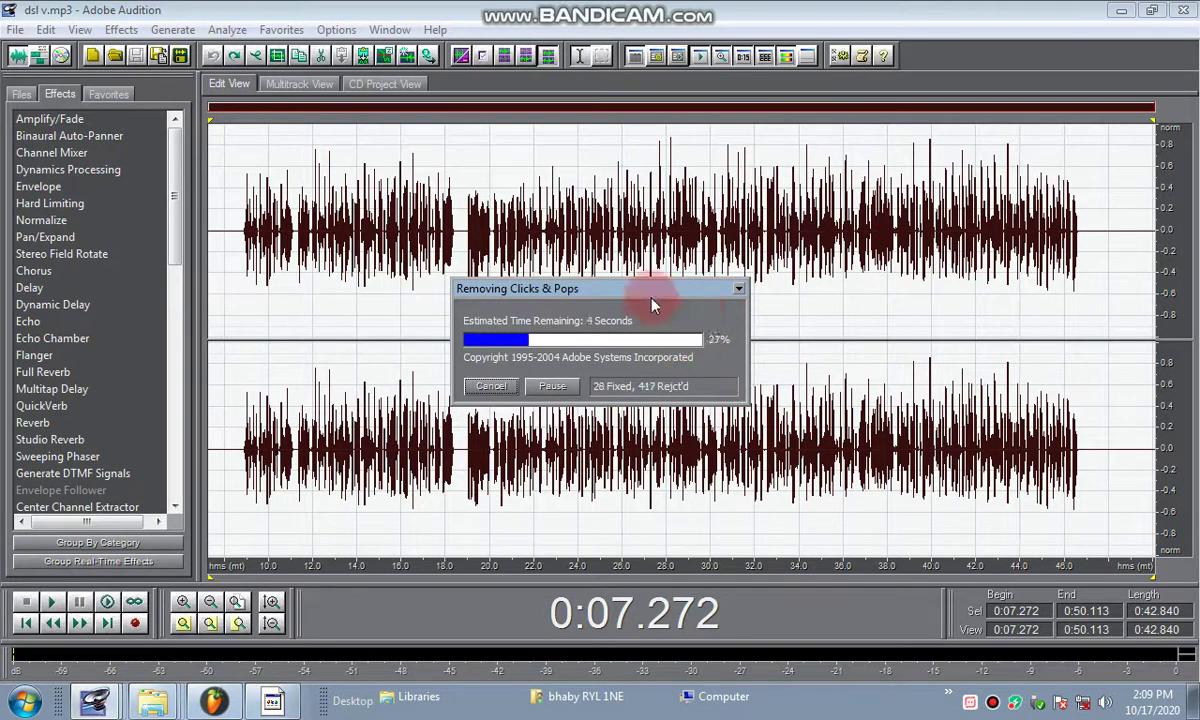
- Apply Dynamics Processing to the vocal with the Compander preset
{"action": "left_click", "coordinate": [121, 30]}
{"action": "mouse_move", "coordinate": [209, 118]}
{"action": "left_click", "coordinate": [450, 182]}
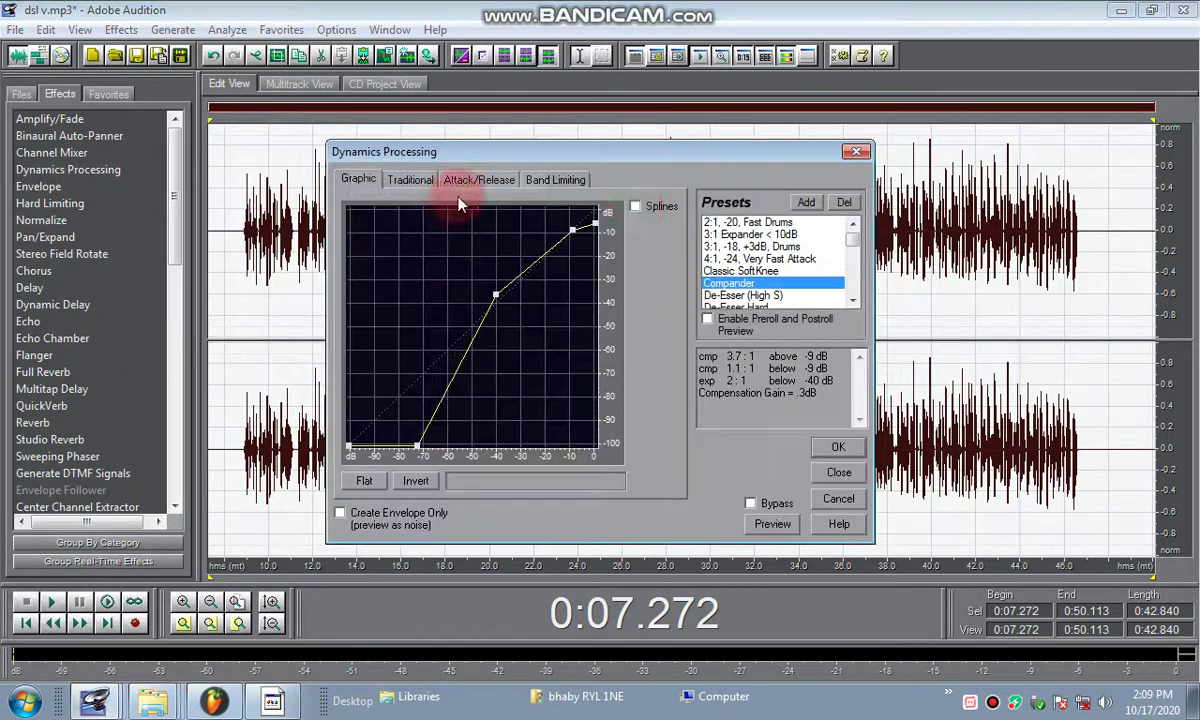
{"action": "left_click", "coordinate": [839, 449]}
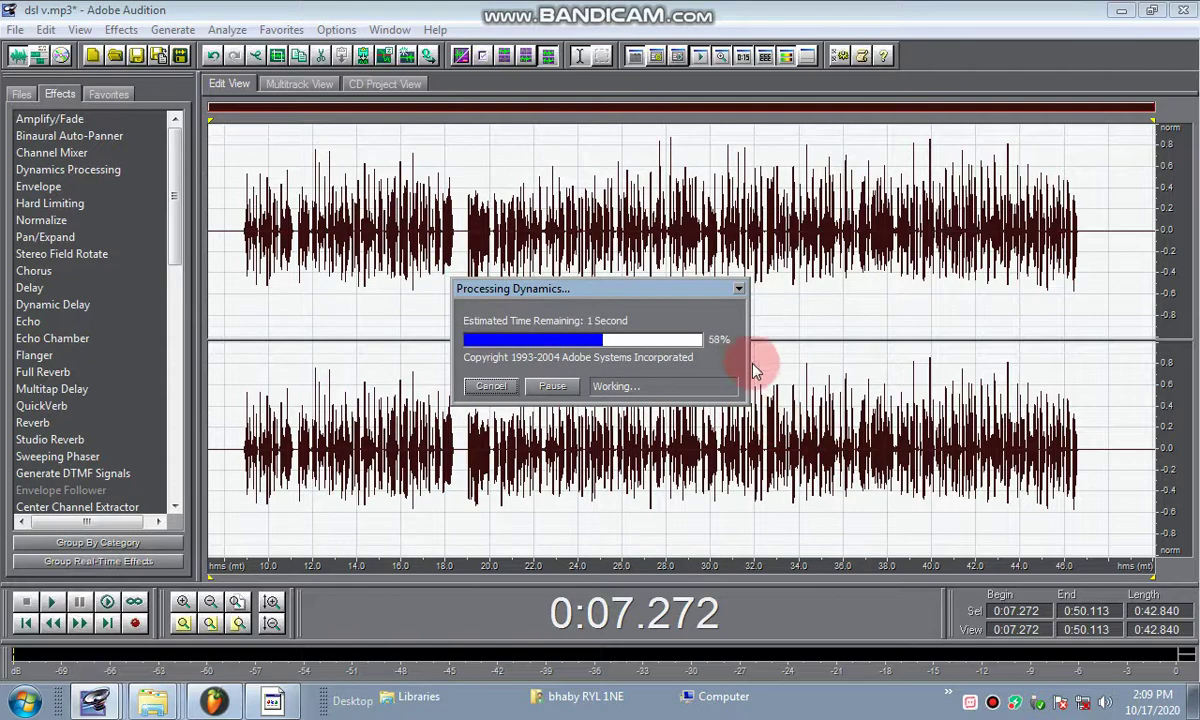
- Apply the Graphic Equalizer filter to the whole vocal waveform
{"action": "left_click", "coordinate": [121, 30]}
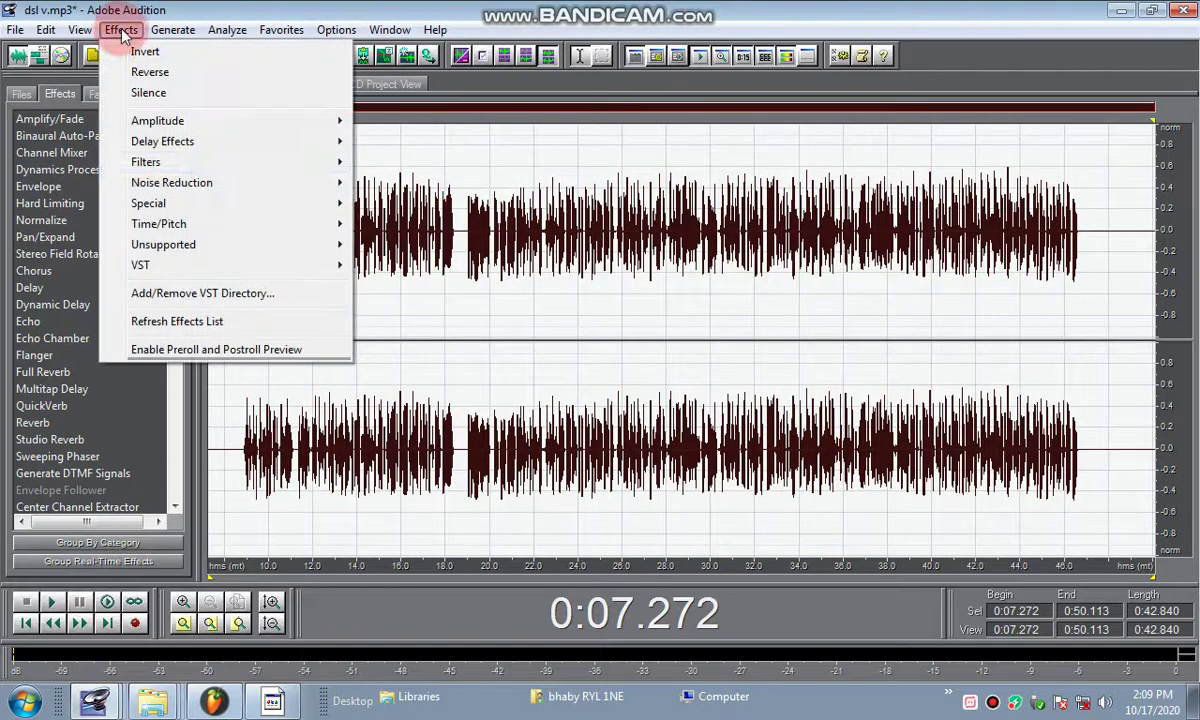
{"action": "mouse_move", "coordinate": [178, 168]}
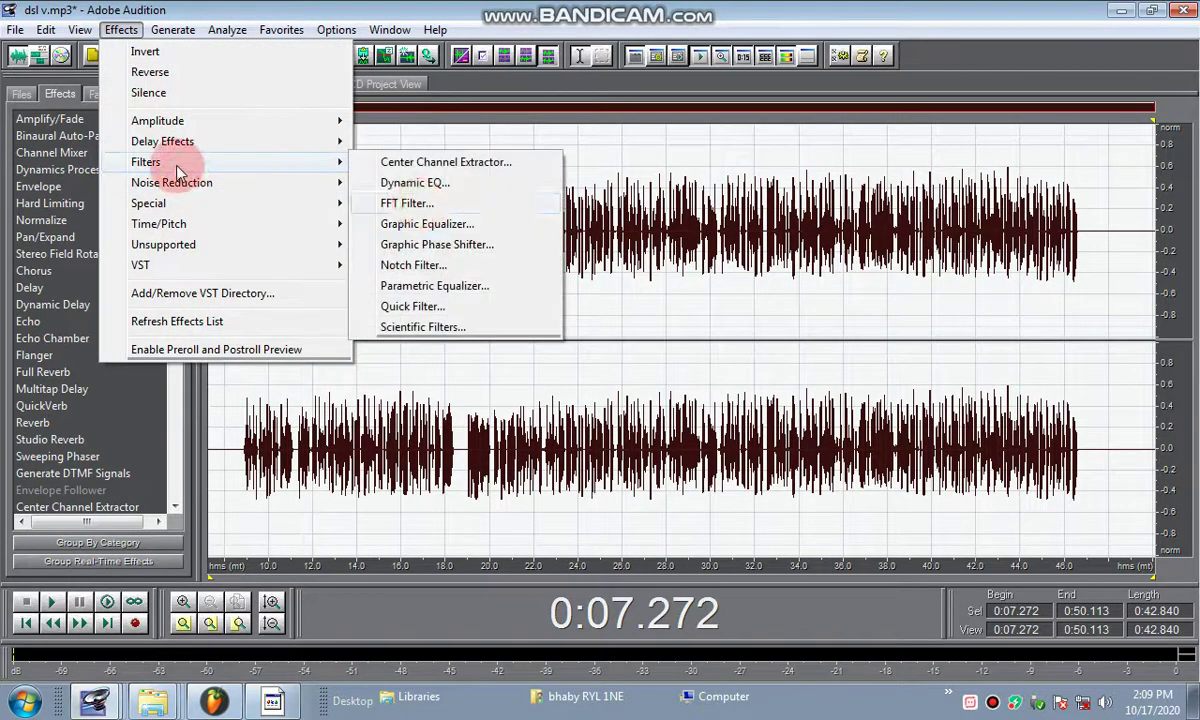
{"action": "left_click", "coordinate": [452, 226]}
{"action": "left_click", "coordinate": [447, 524]}
{"action": "left_click", "coordinate": [827, 472]}
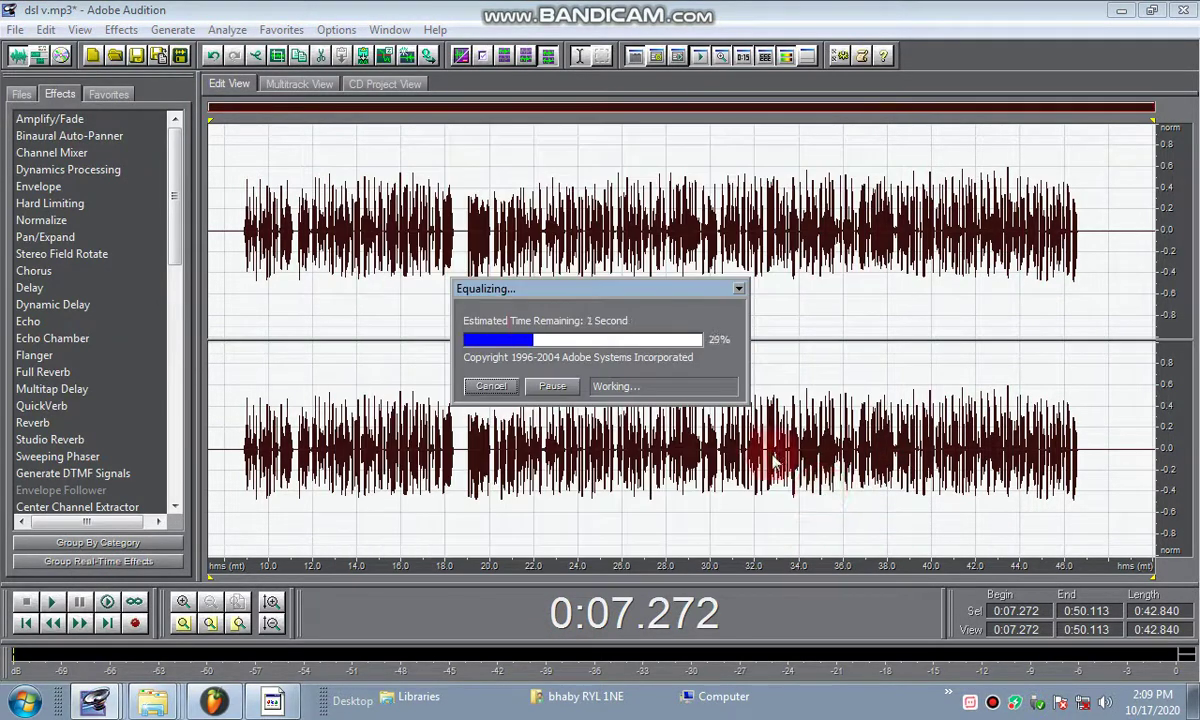
- Apply the FFT Filter to the vocal with the De-Esser preset
{"action": "left_click", "coordinate": [121, 29]}
{"action": "mouse_move", "coordinate": [187, 162]}
{"action": "left_click", "coordinate": [392, 201]}
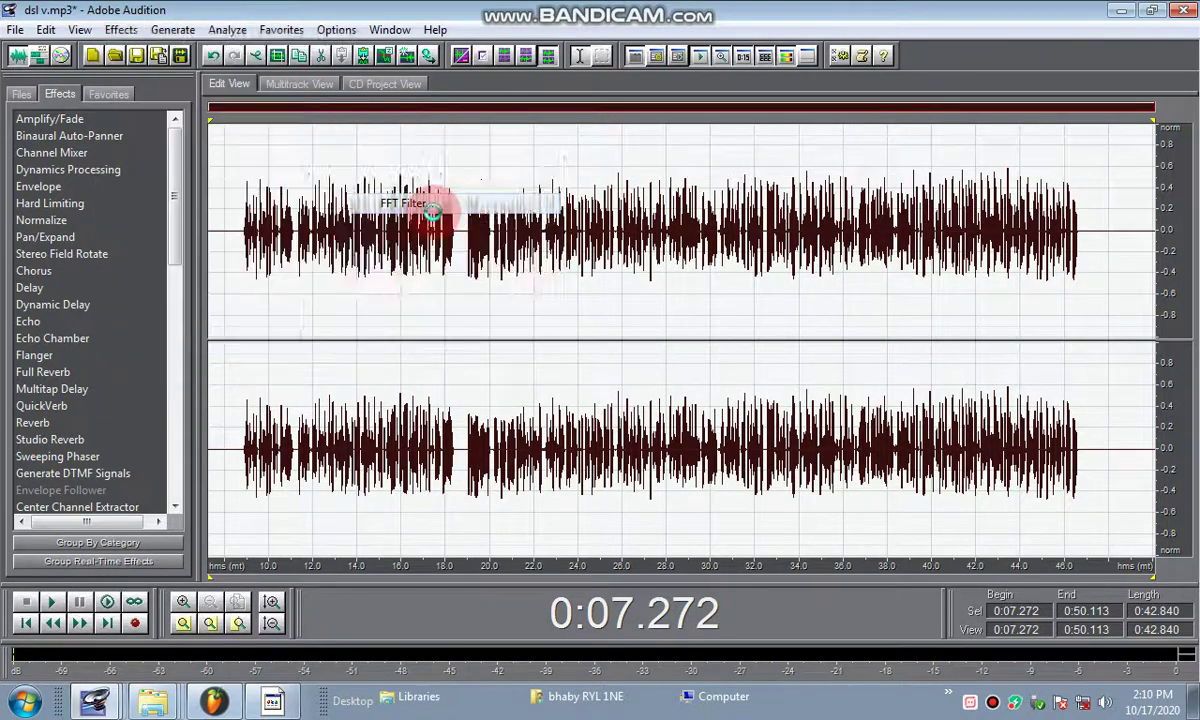
{"action": "left_click", "coordinate": [385, 456]}
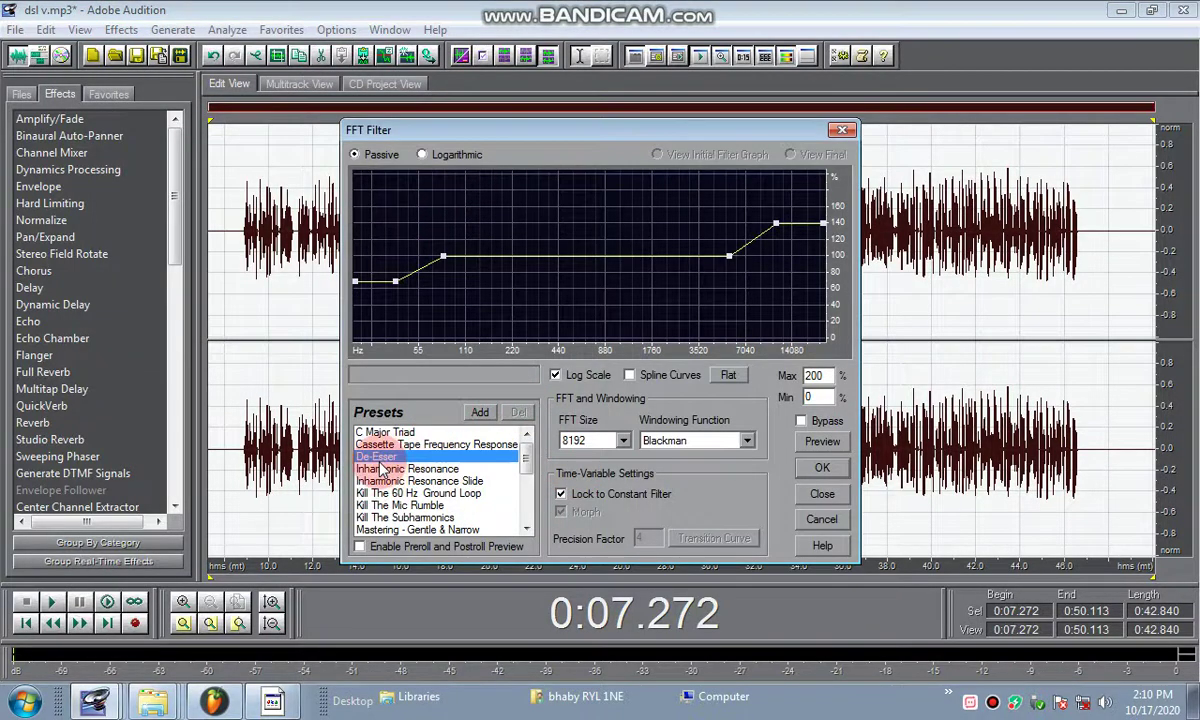
{"action": "left_click", "coordinate": [824, 468]}
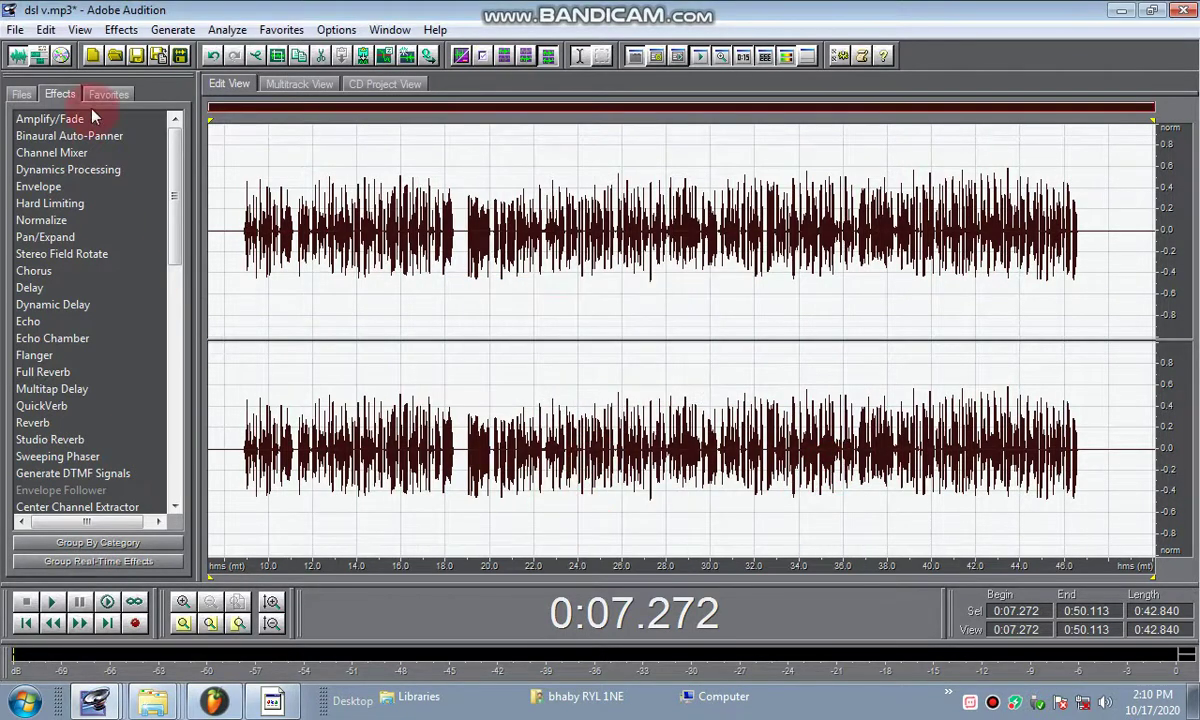
- Apply the FFT Filter to the vocal with the Kill The Mic Rumble preset
{"action": "left_click", "coordinate": [121, 29]}
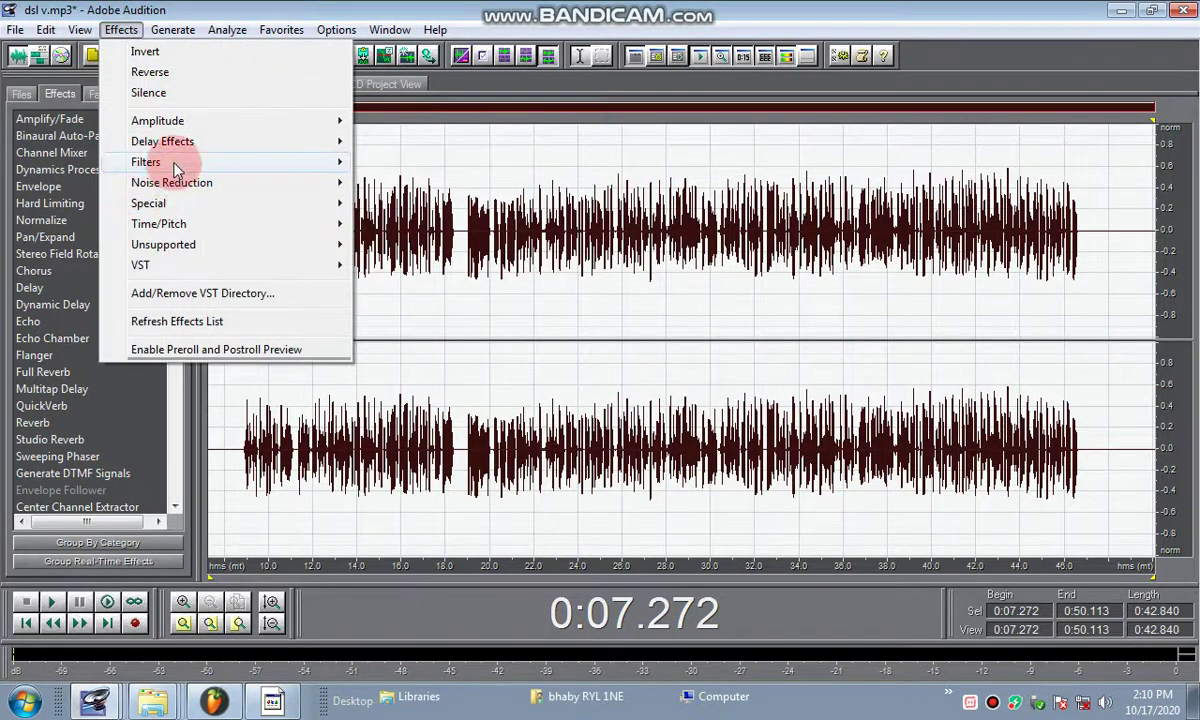
{"action": "mouse_move", "coordinate": [240, 163]}
{"action": "left_click", "coordinate": [443, 211]}
{"action": "left_click", "coordinate": [415, 505]}
{"action": "left_click", "coordinate": [836, 473]}
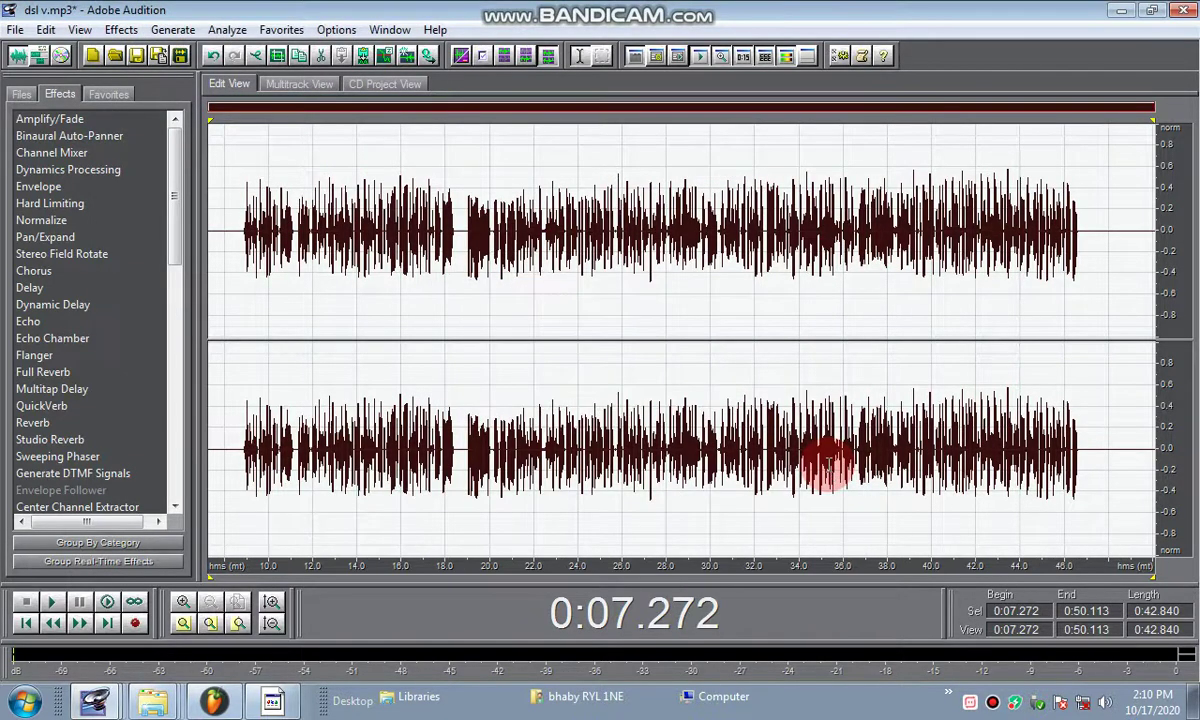
- Apply the FFT Filter to the vocal with the Mastering - Gentle & Narrow preset
{"action": "left_click", "coordinate": [120, 30]}
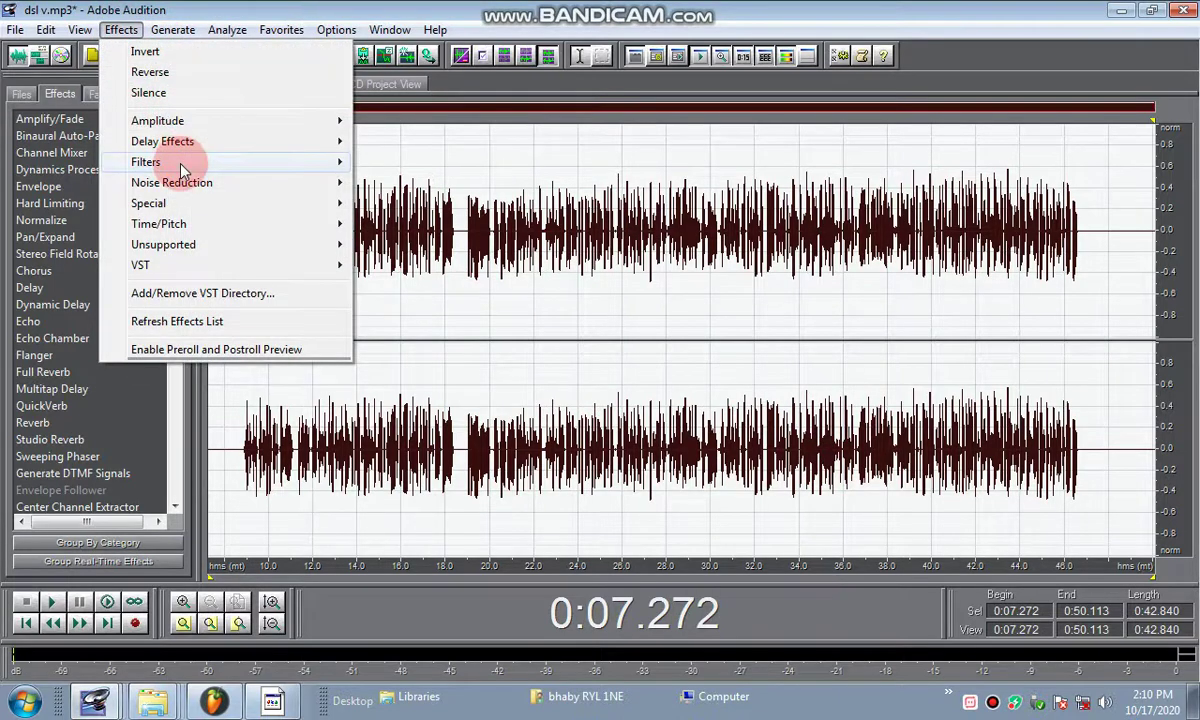
{"action": "mouse_move", "coordinate": [169, 160]}
{"action": "left_click", "coordinate": [471, 205]}
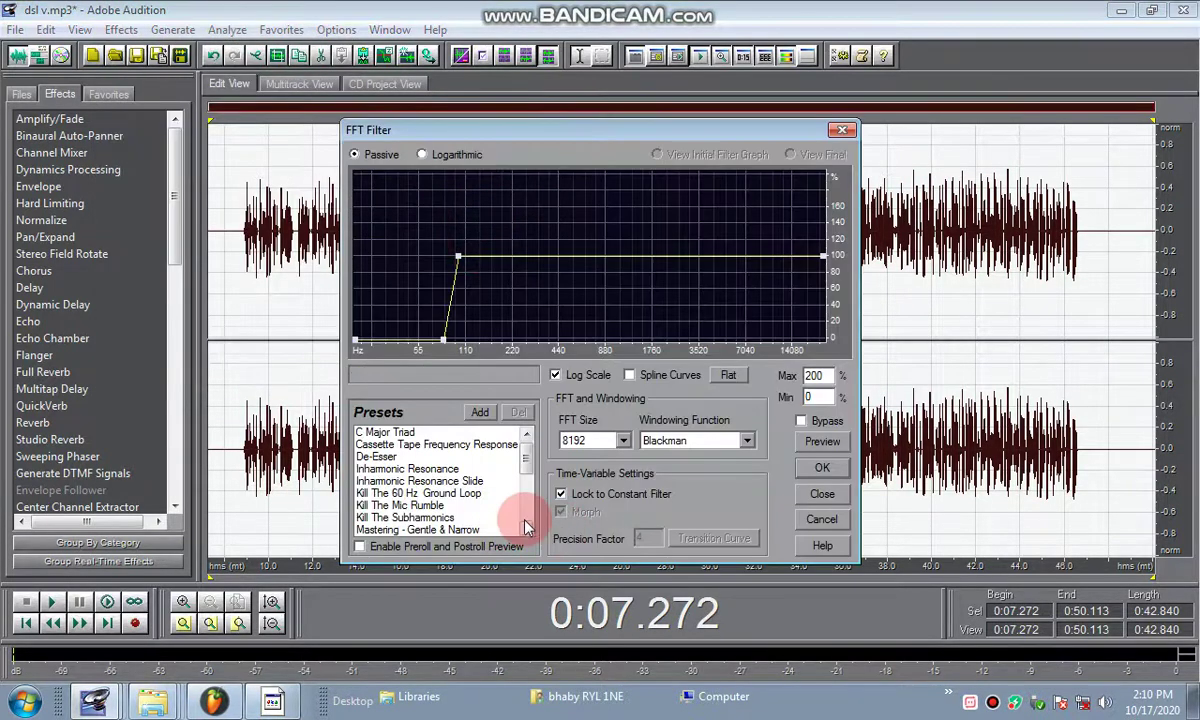
{"action": "scroll", "coordinate": [490, 495], "scroll_direction": "down", "scroll_amount": 3}
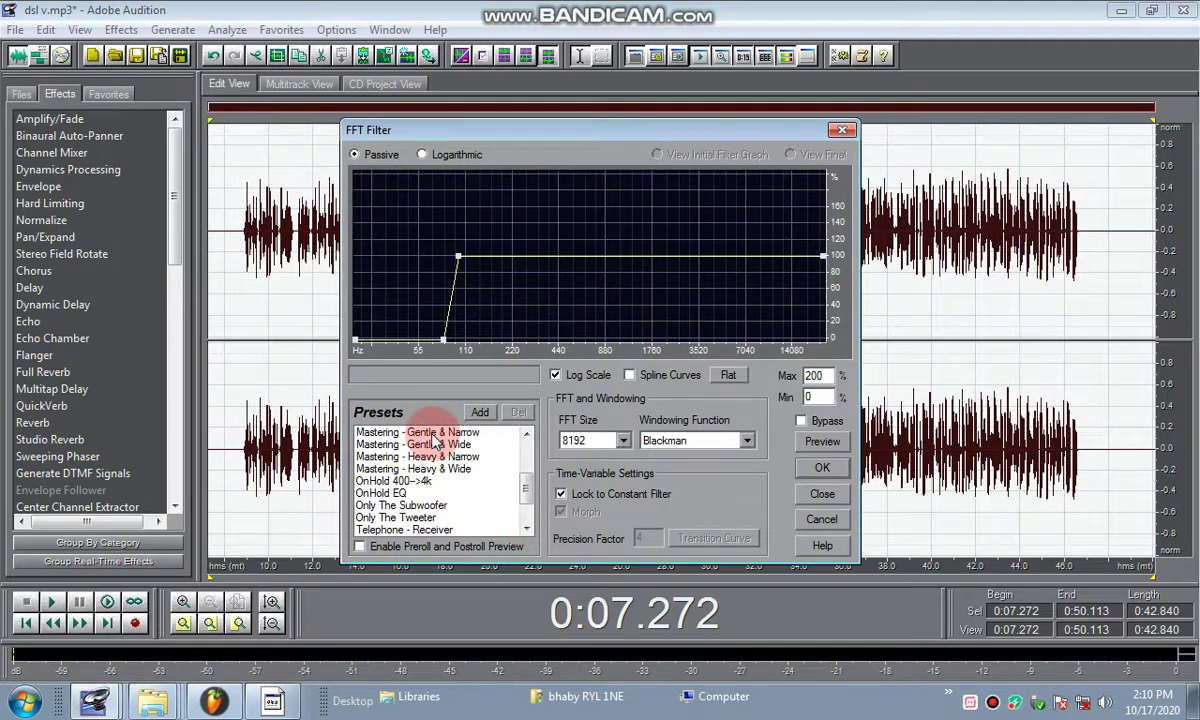
{"action": "left_click", "coordinate": [432, 433]}
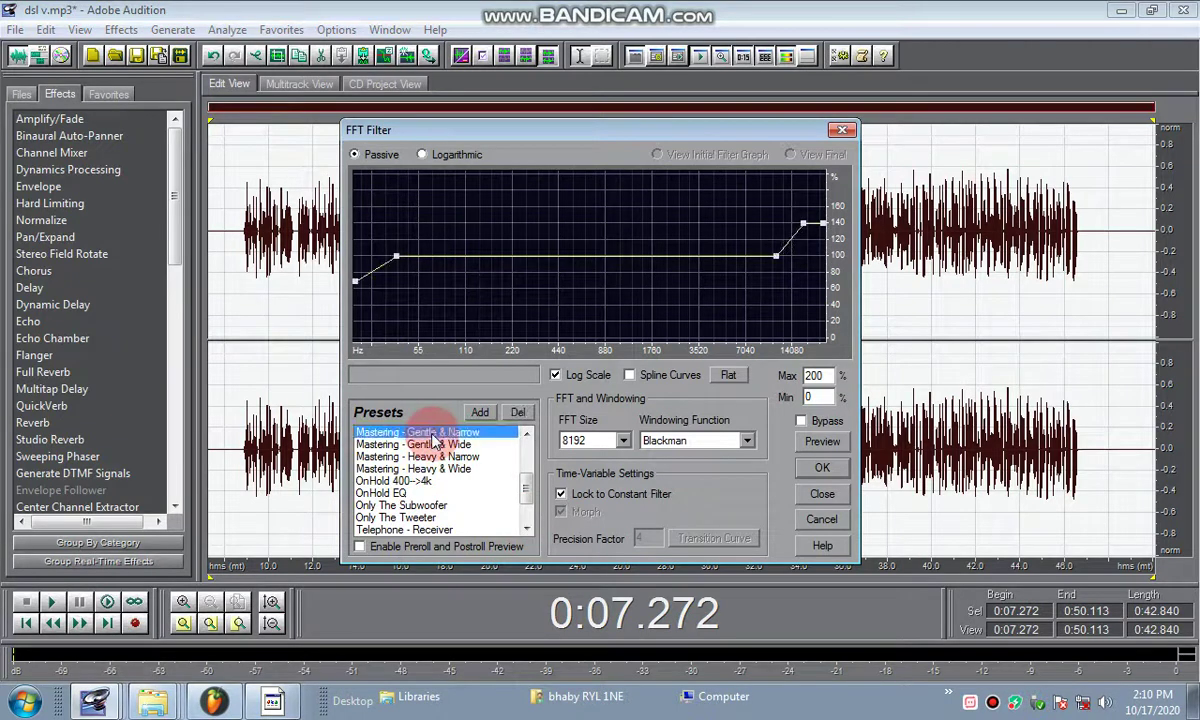
{"action": "left_click", "coordinate": [821, 468]}
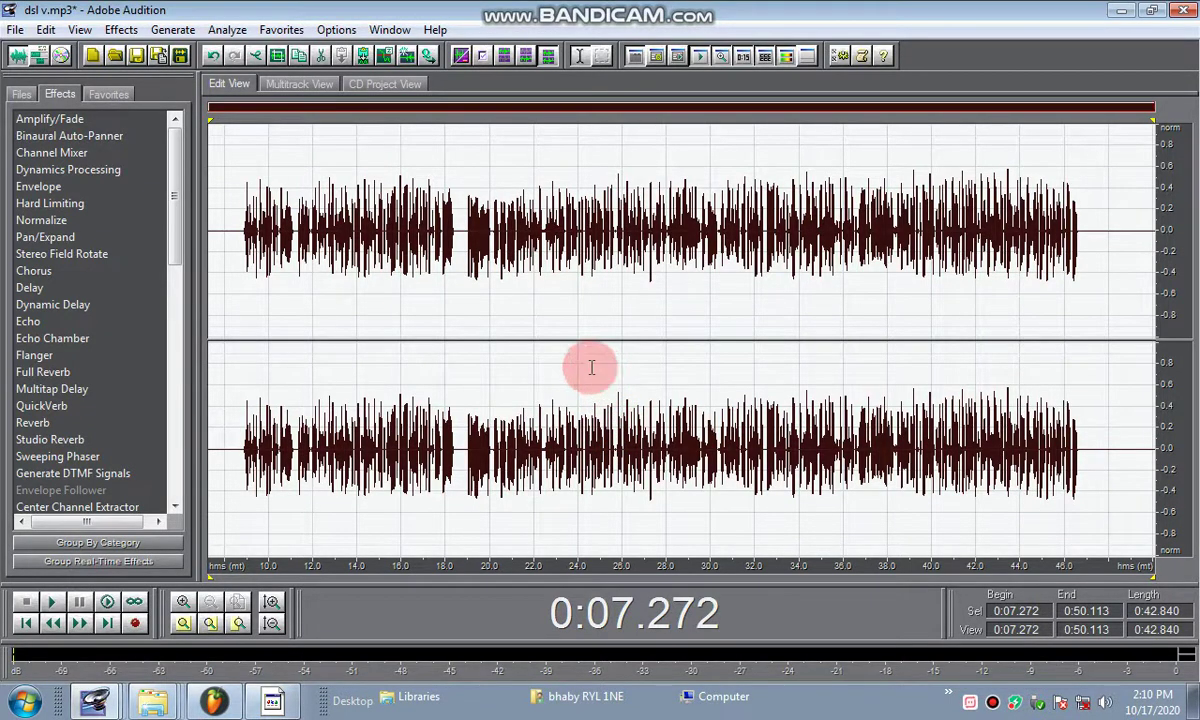
- Play back the processed vocal from just before its first phrase, at about 0:08.756
{"action": "left_click", "coordinate": [242, 198]}
{"action": "key", "text": "space"}
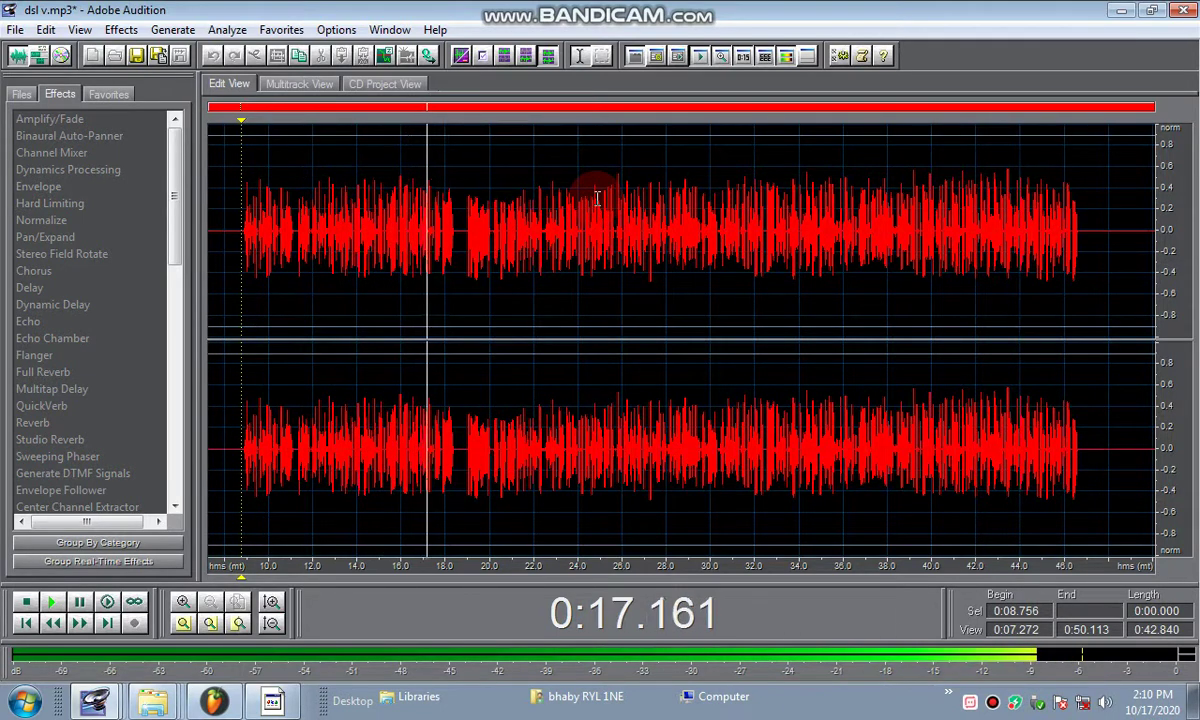
{"action": "key", "text": "space"}
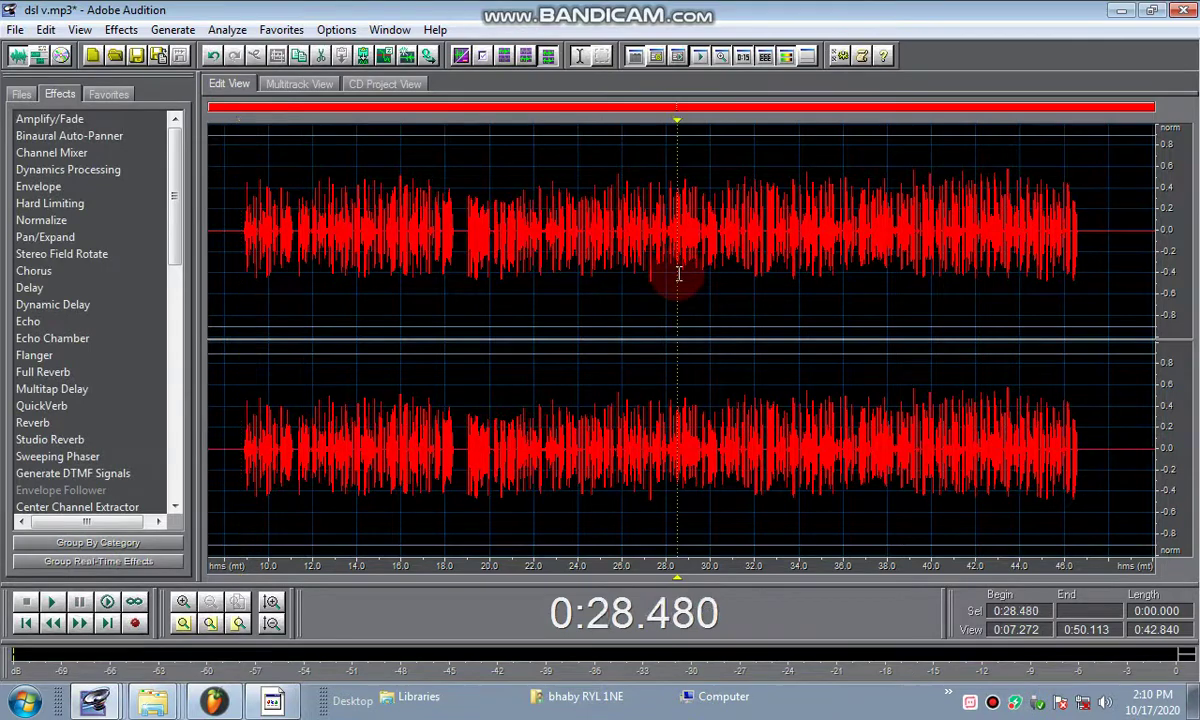
- Select the whole waveform, stop recording the current script and add TUTORIAL SCRIPTS to the open script collection
{"action": "double_click", "coordinate": [675, 268]}
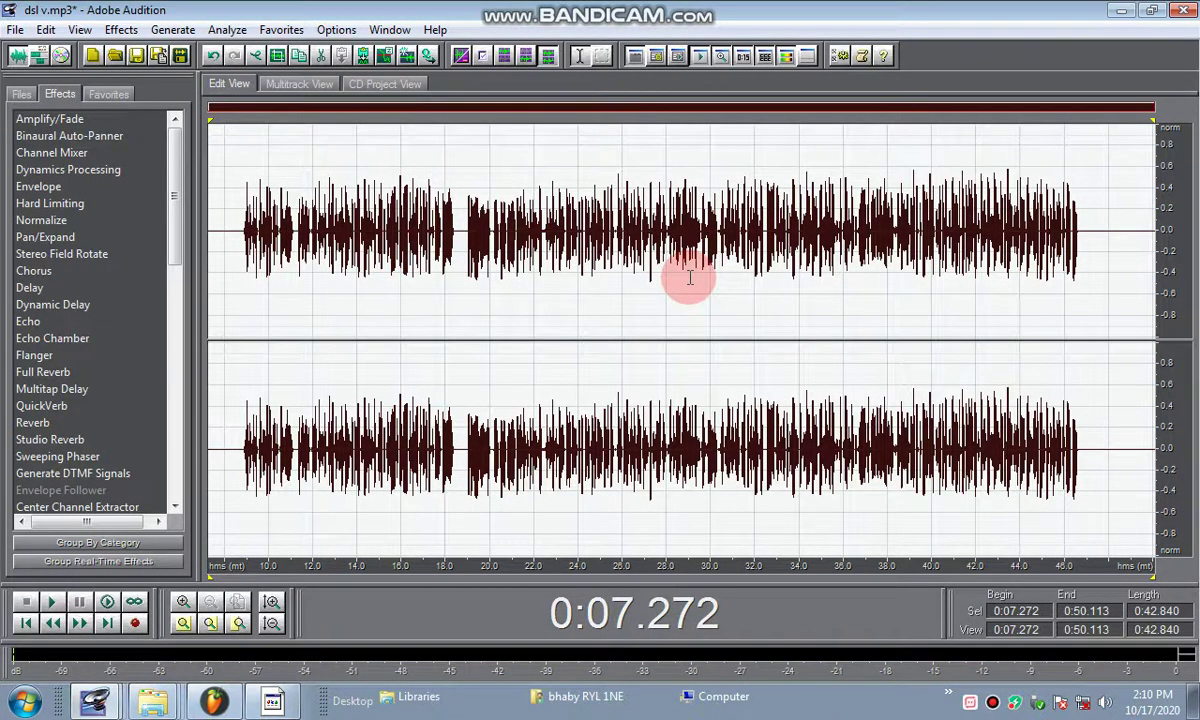
{"action": "left_click", "coordinate": [846, 56]}
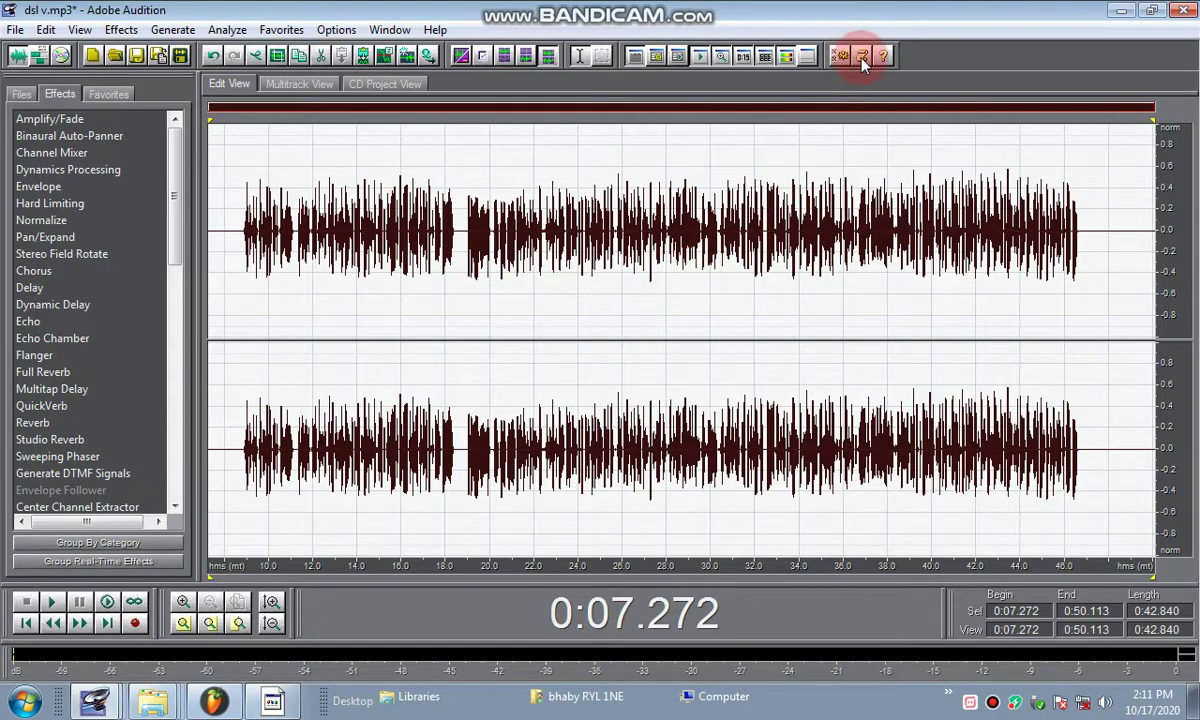
{"action": "left_click", "coordinate": [863, 62]}
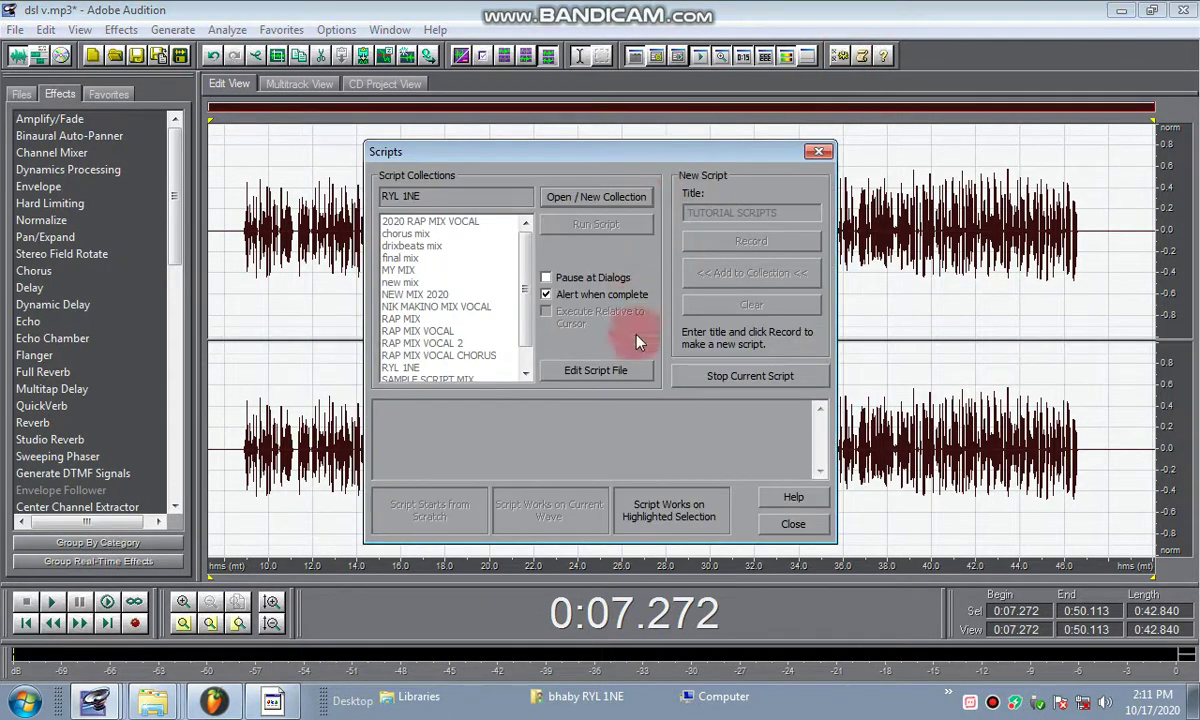
{"action": "left_click", "coordinate": [760, 386]}
{"action": "left_click", "coordinate": [745, 248]}
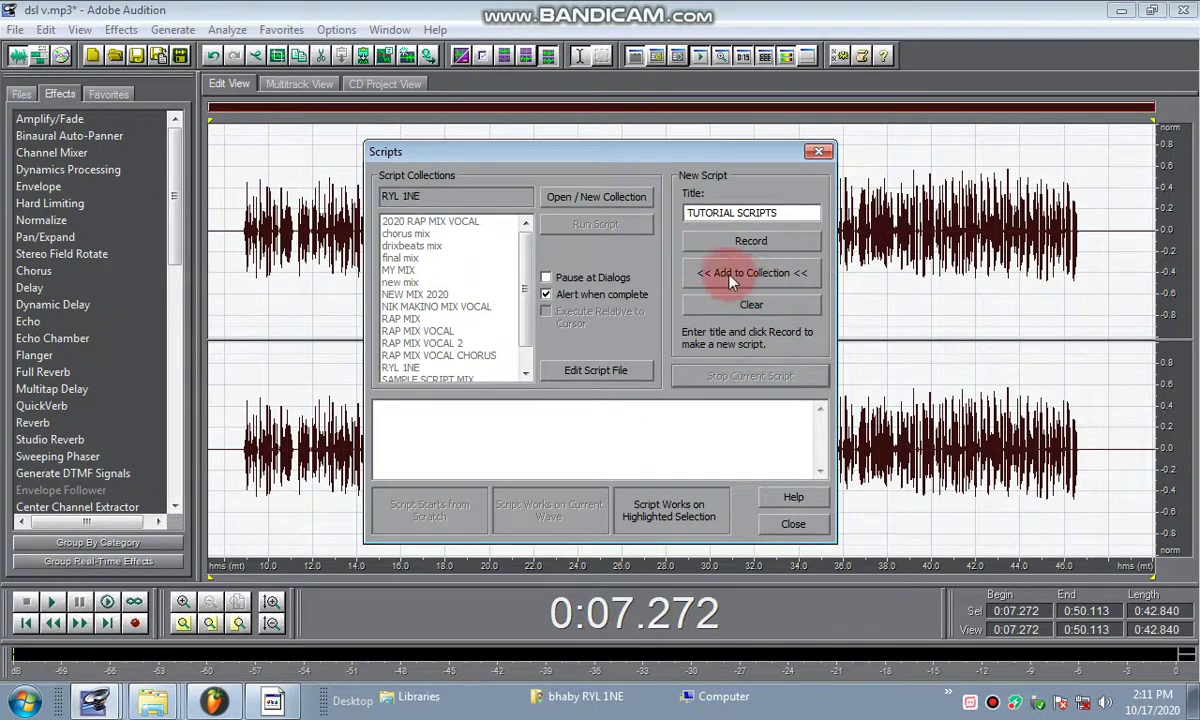
{"action": "left_click", "coordinate": [748, 276]}
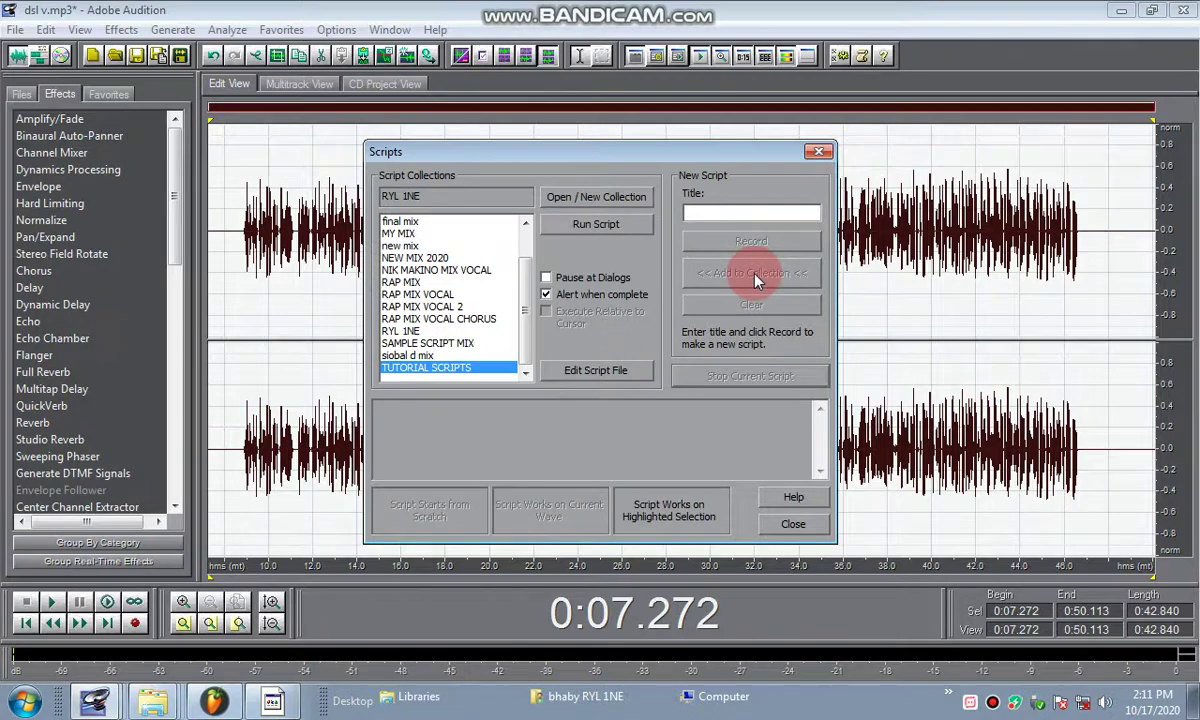
{"action": "left_click", "coordinate": [818, 152]}
- Set Track 2's Reverb effect in the multitrack session to the Vocal - Natural Reverb preset
{"action": "left_click", "coordinate": [298, 84]}
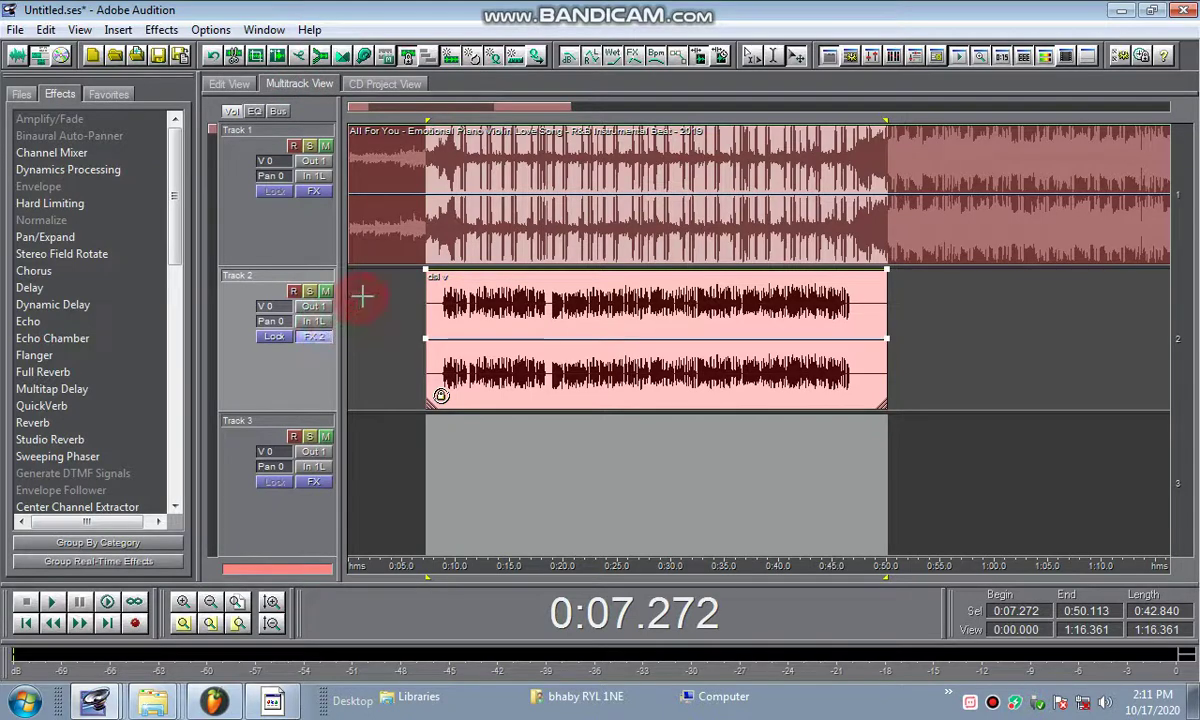
{"action": "left_click", "coordinate": [321, 339]}
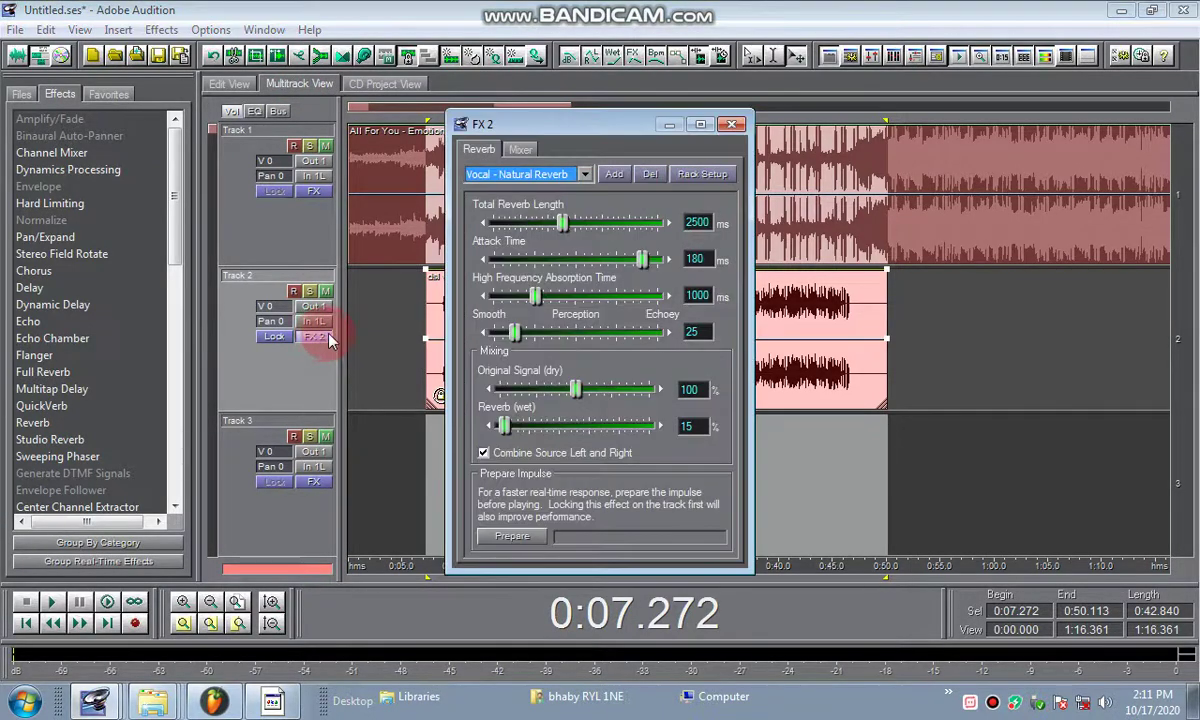
{"action": "left_click", "coordinate": [585, 175]}
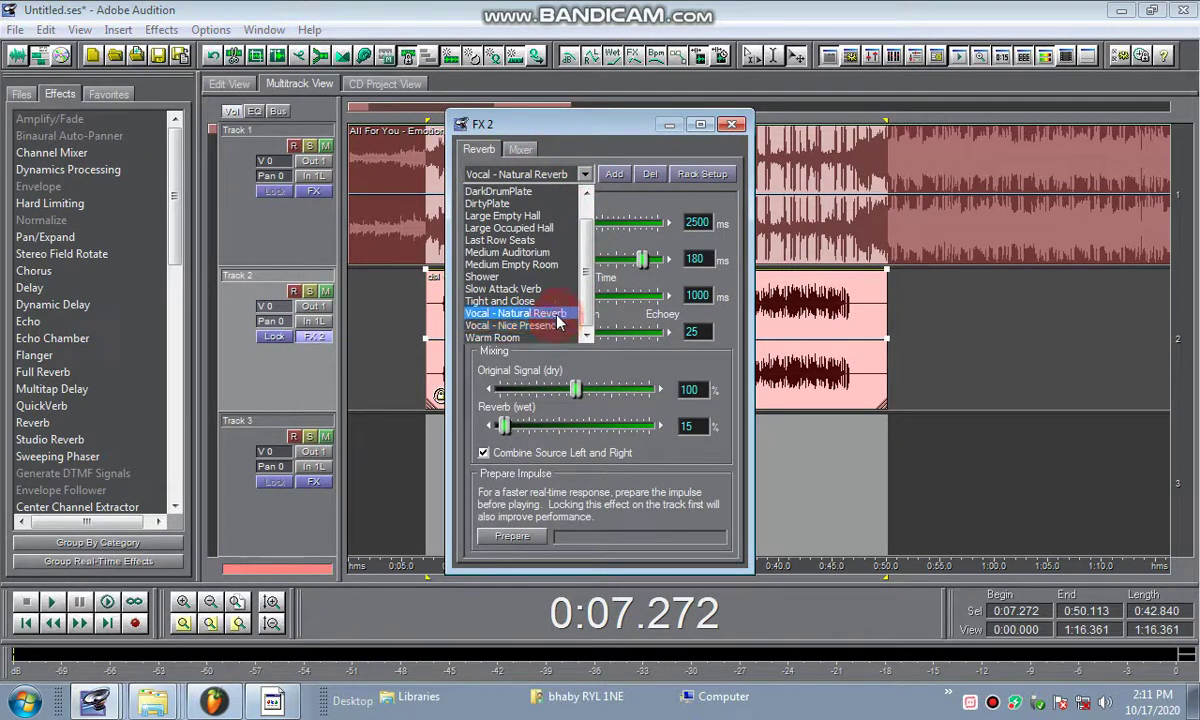
{"action": "left_click", "coordinate": [557, 317]}
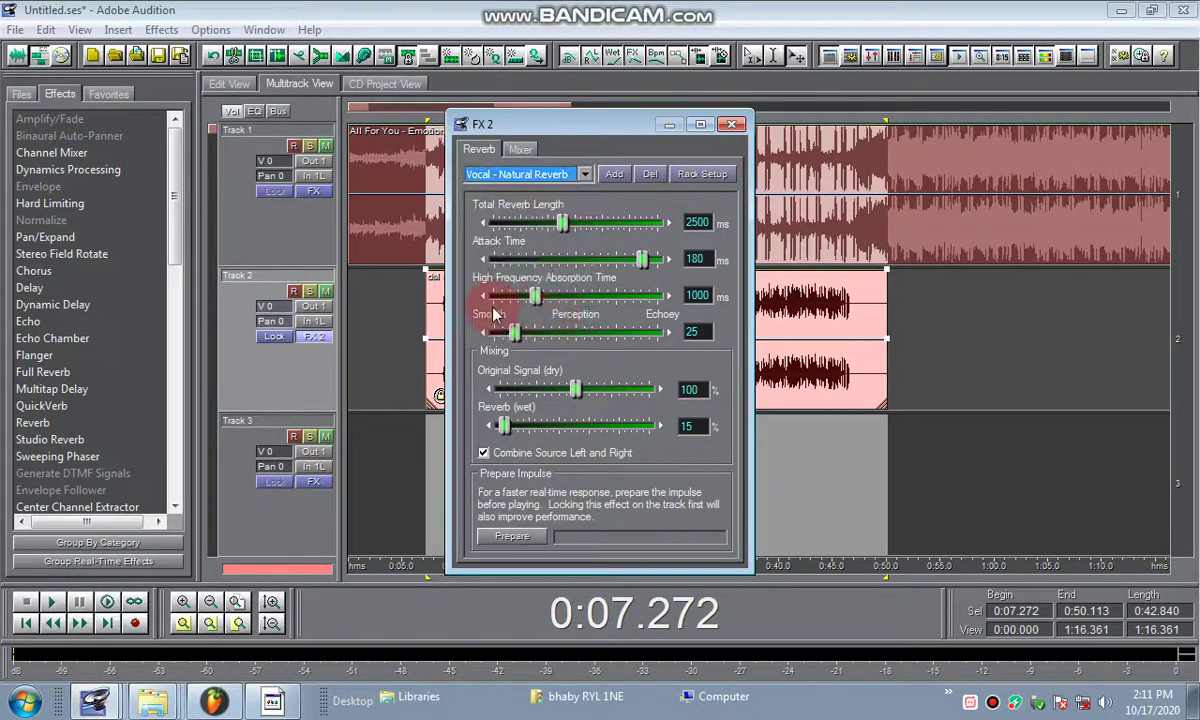
{"action": "left_click", "coordinate": [733, 125]}
- Check the effects rack of Track 2 and play the vocal together with the instrumental from 0:07.272
{"action": "right_click", "coordinate": [314, 336]}
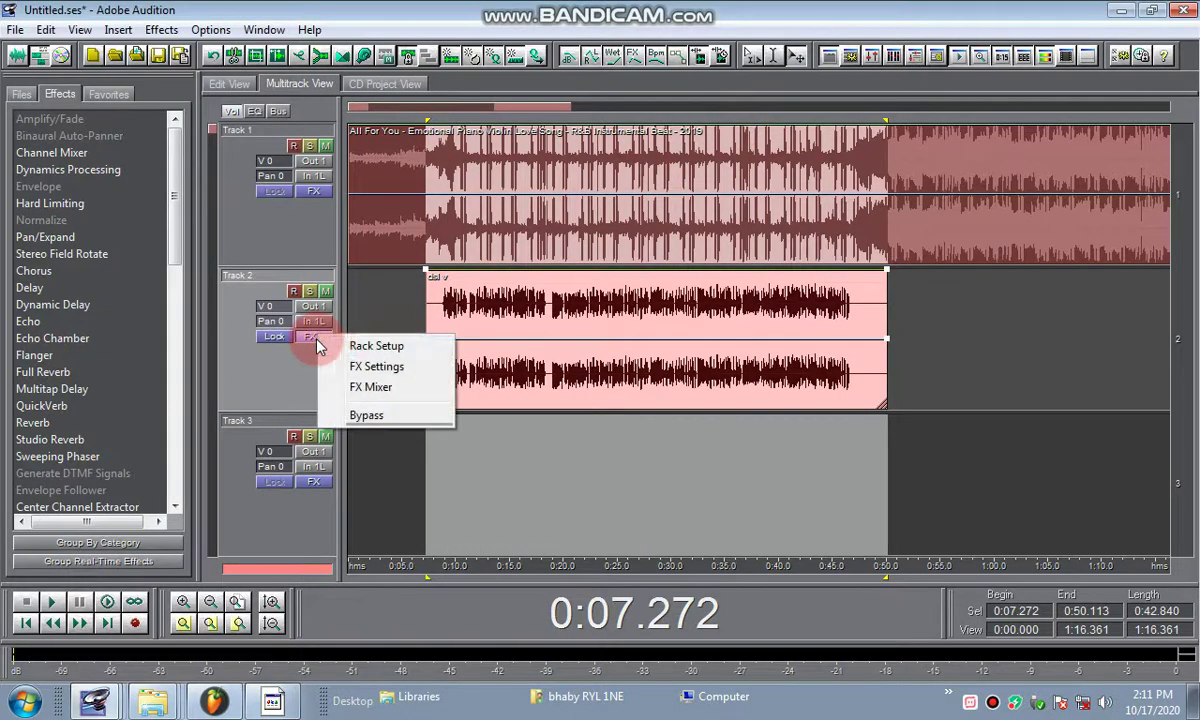
{"action": "left_click", "coordinate": [378, 346]}
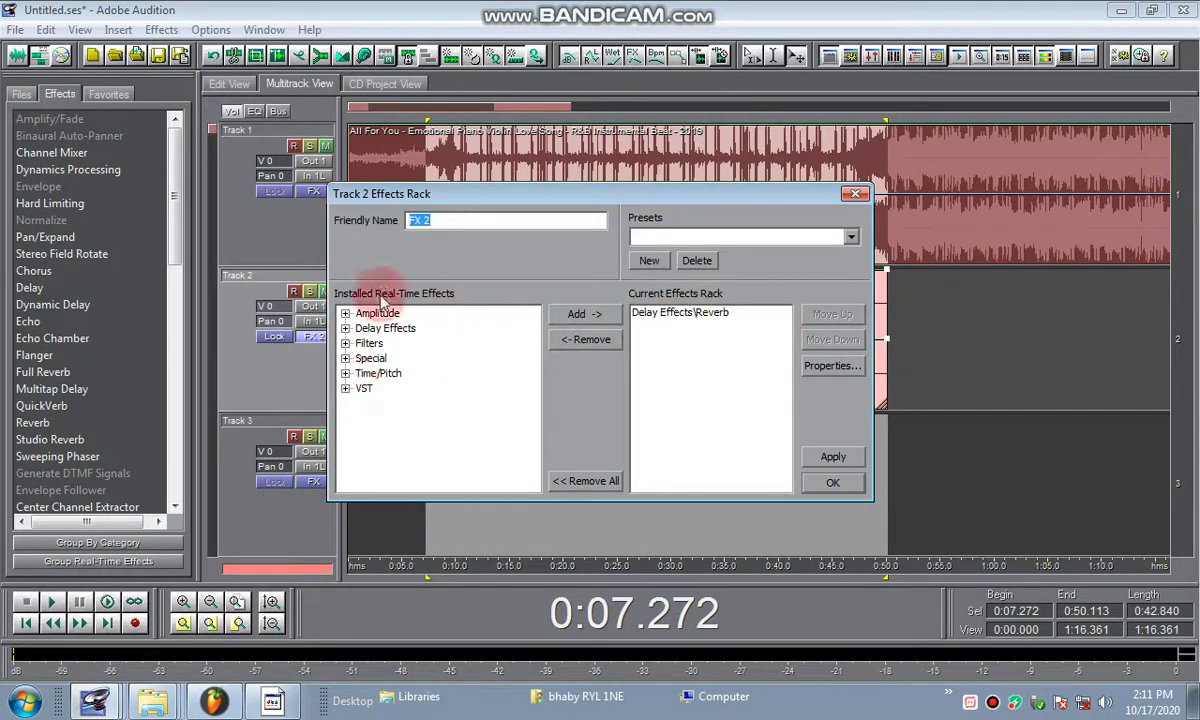
{"action": "left_click", "coordinate": [833, 482]}
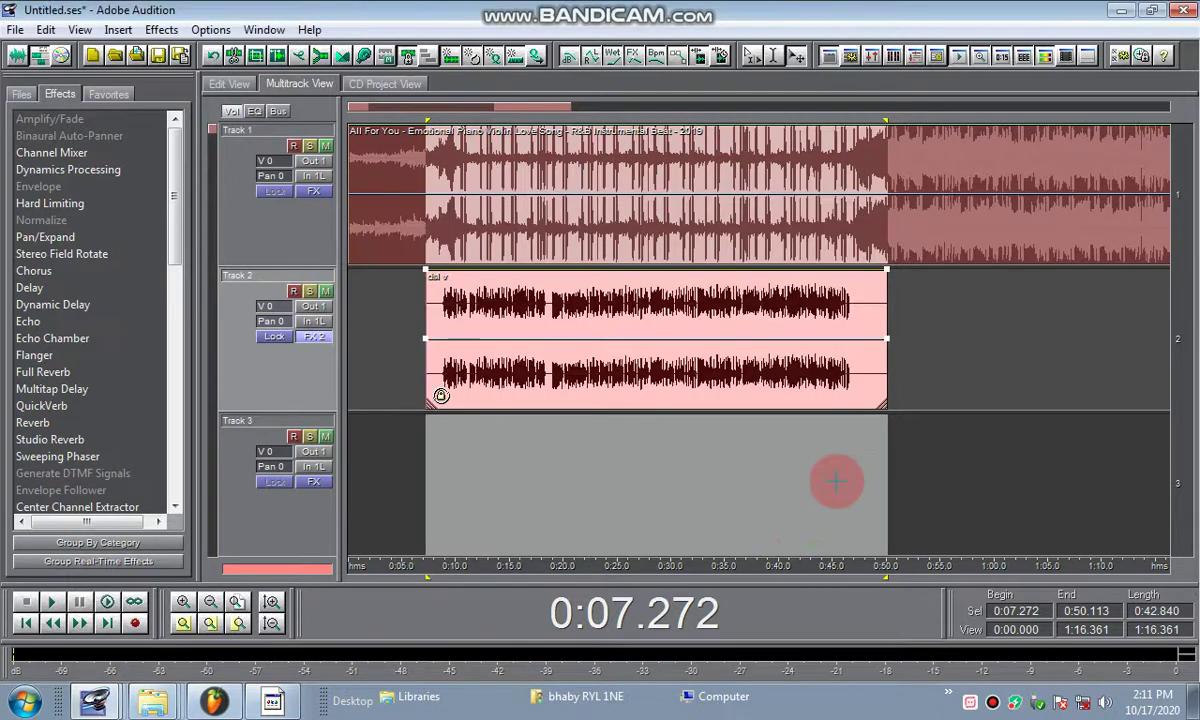
{"action": "key", "text": "space"}
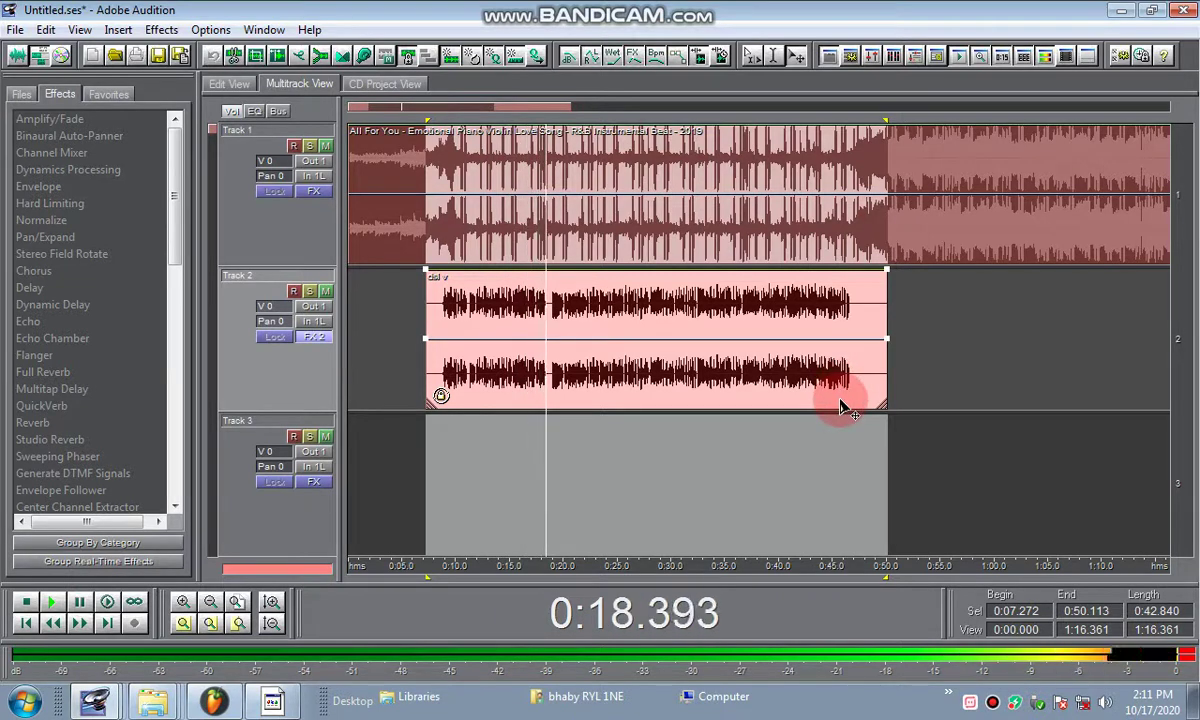
{"action": "key", "text": "space"}
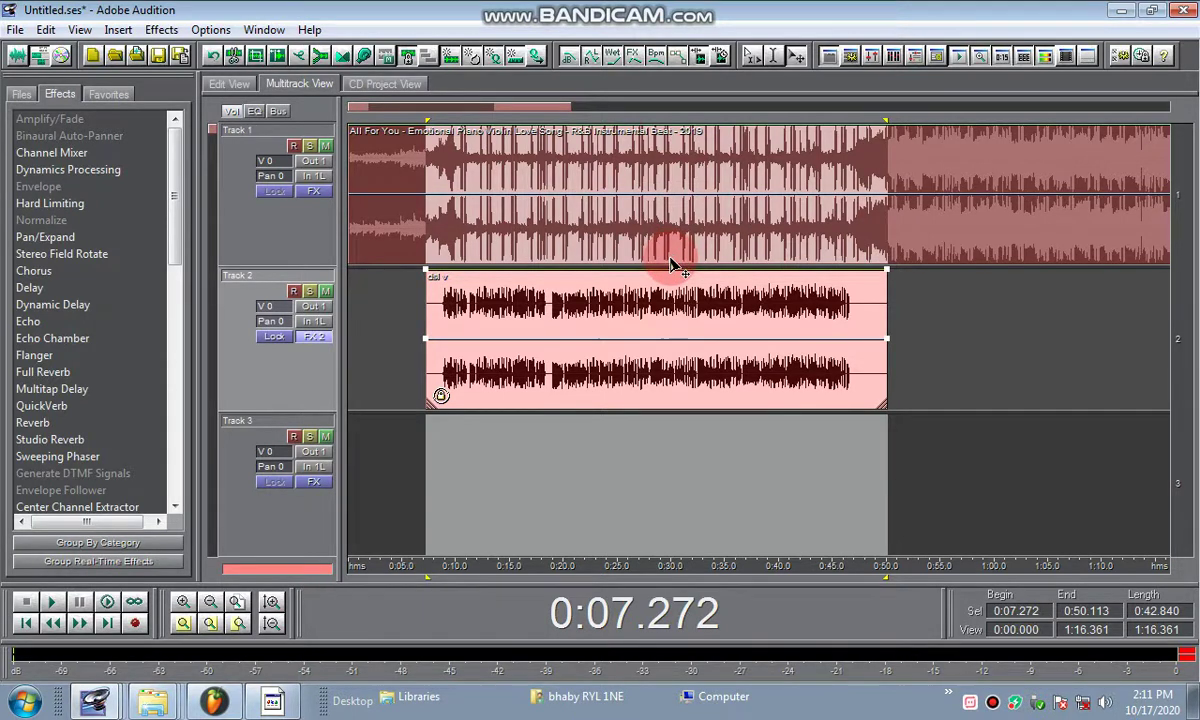
- Open the dsl v clip for editing, undo all its applied effects and select the whole original waveform
{"action": "double_click", "coordinate": [679, 312]}
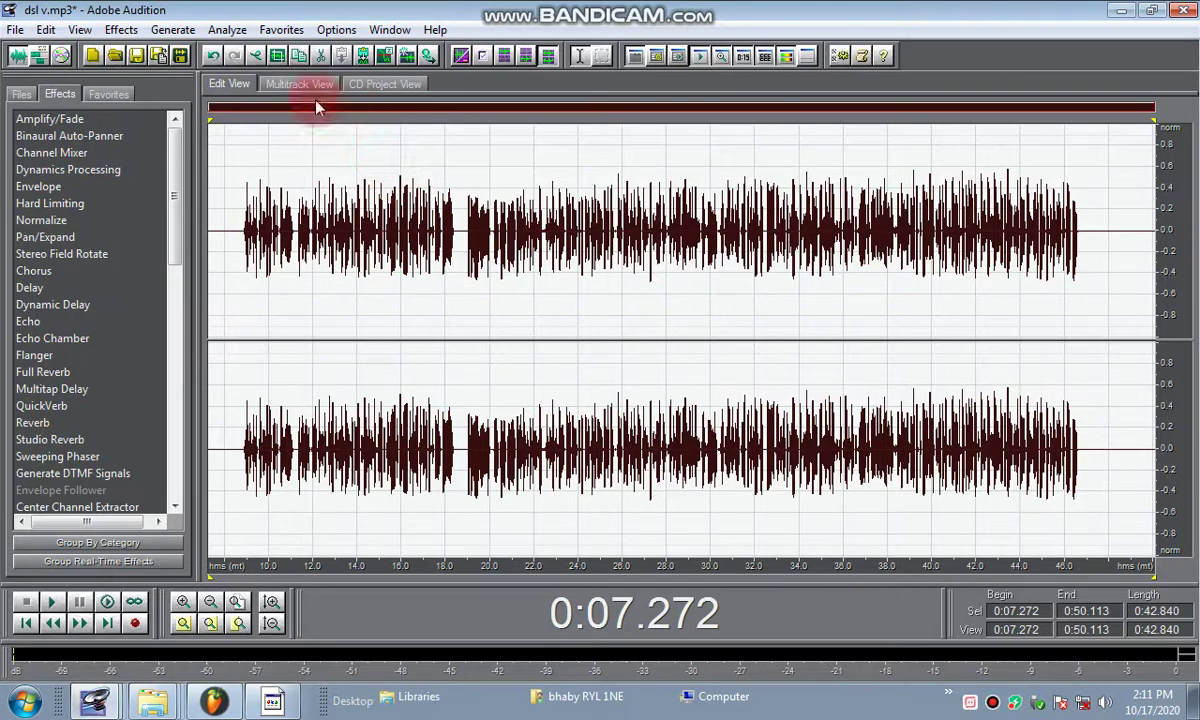
{"action": "left_click", "coordinate": [216, 58]}
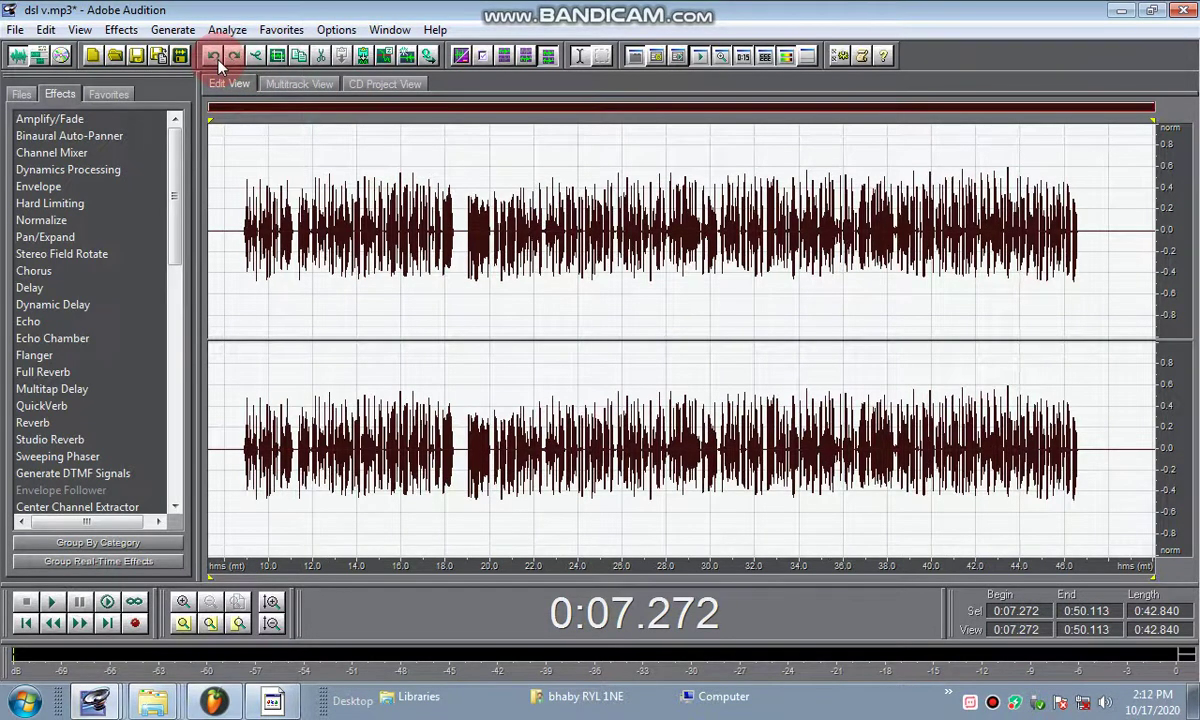
{"action": "left_click", "coordinate": [861, 335]}
{"action": "double_click", "coordinate": [440, 240]}
{"action": "left_click", "coordinate": [312, 281]}
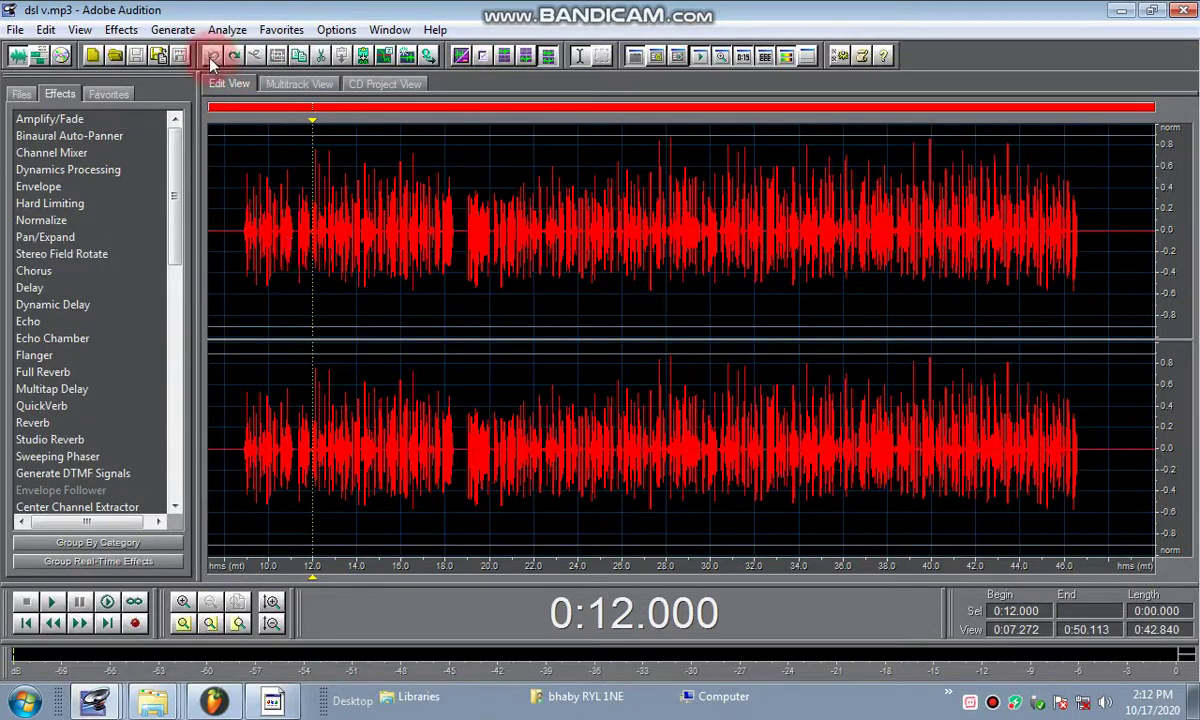
{"action": "double_click", "coordinate": [391, 310]}
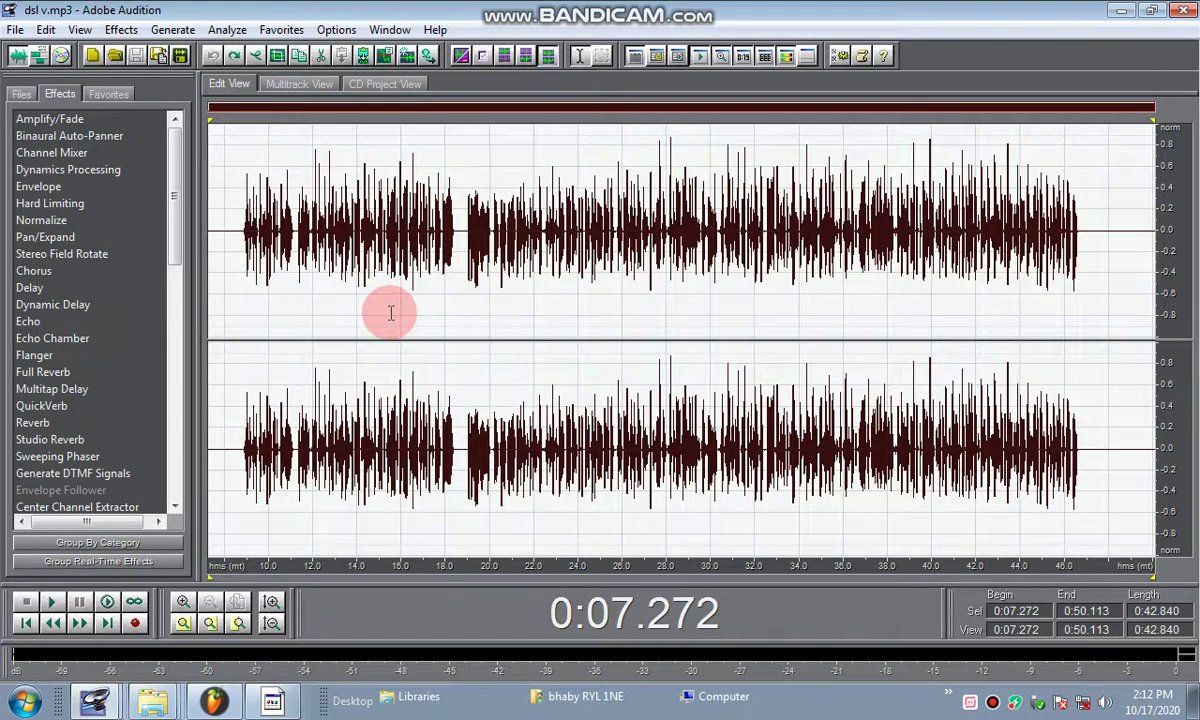
- Run the TUTORIAL SCRIPTS script on the selected vocal and dismiss the completion alert
{"action": "left_click", "coordinate": [863, 58]}
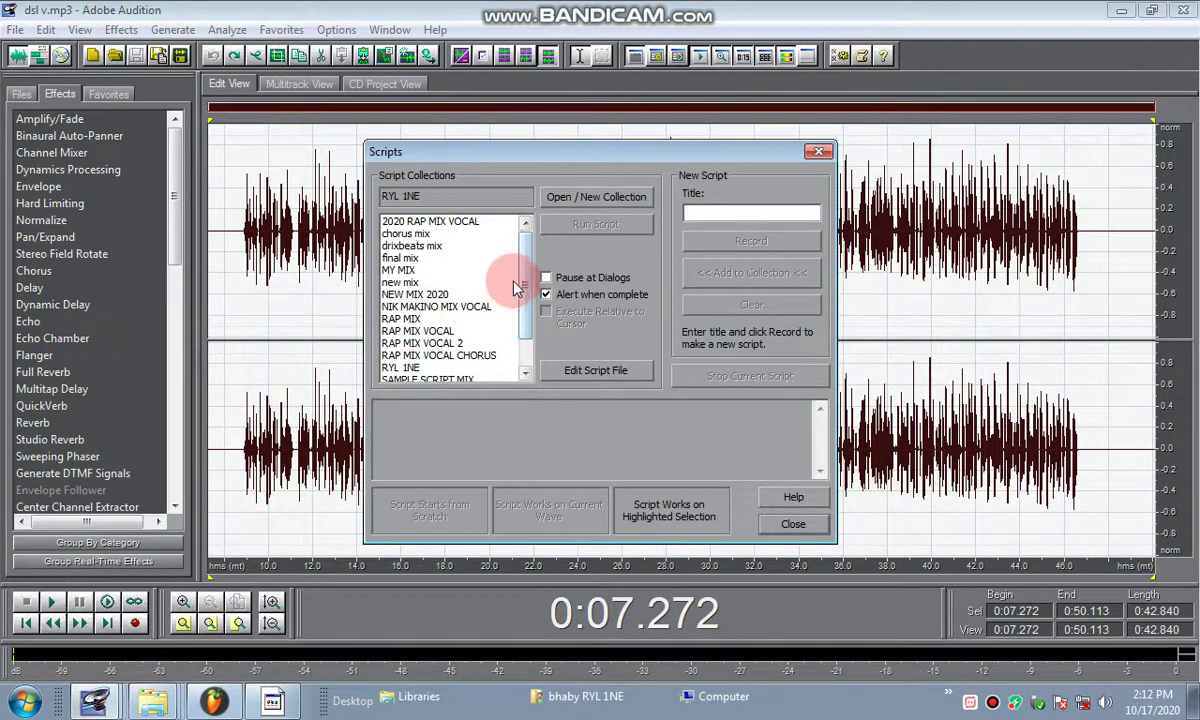
{"action": "left_click_drag", "start_coordinate": [527, 292], "coordinate": [495, 318]}
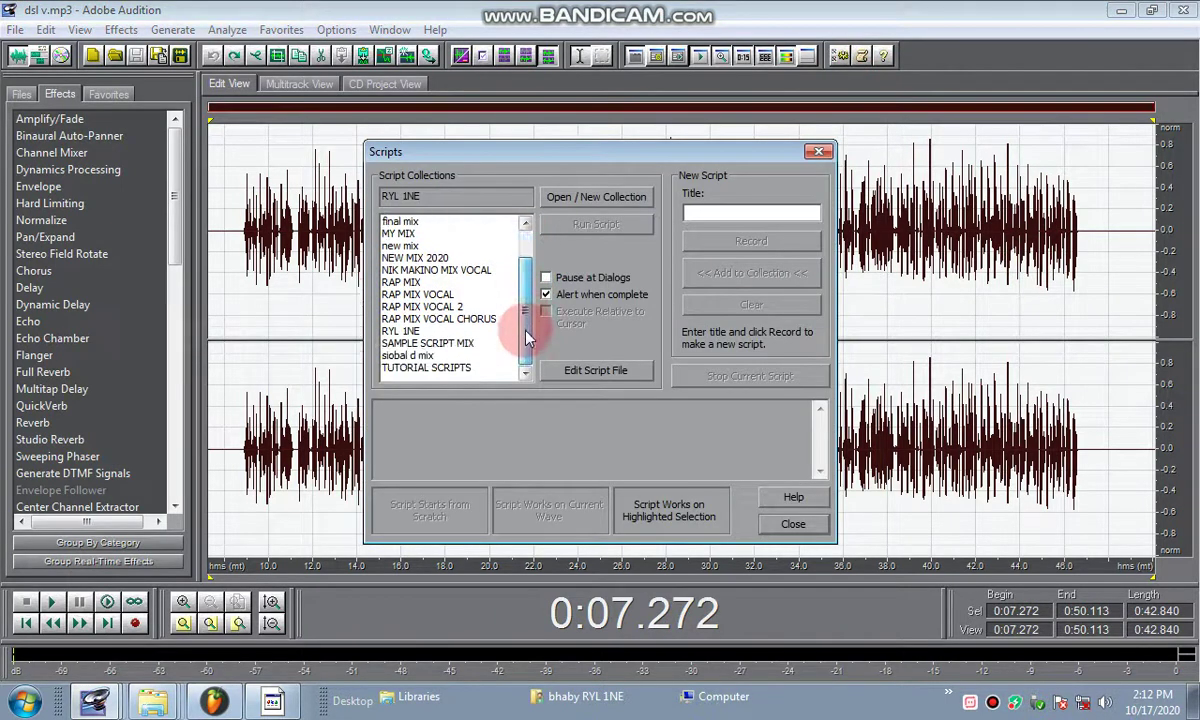
{"action": "left_click", "coordinate": [440, 368]}
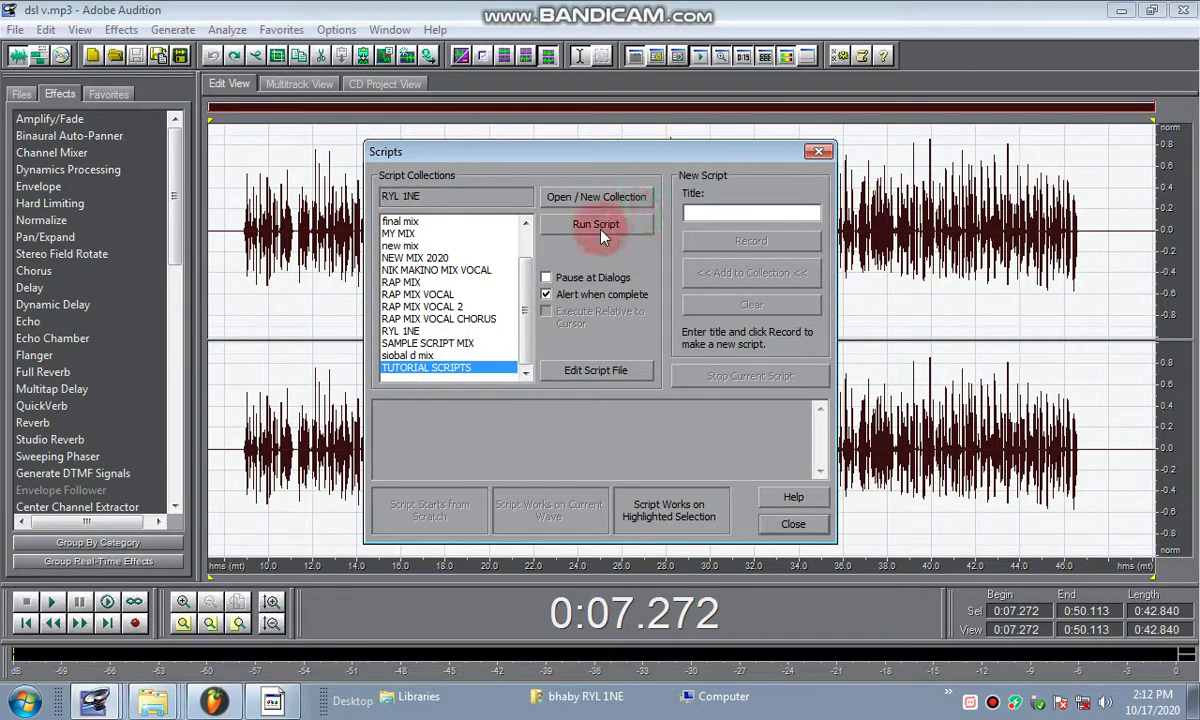
{"action": "left_click", "coordinate": [600, 229]}
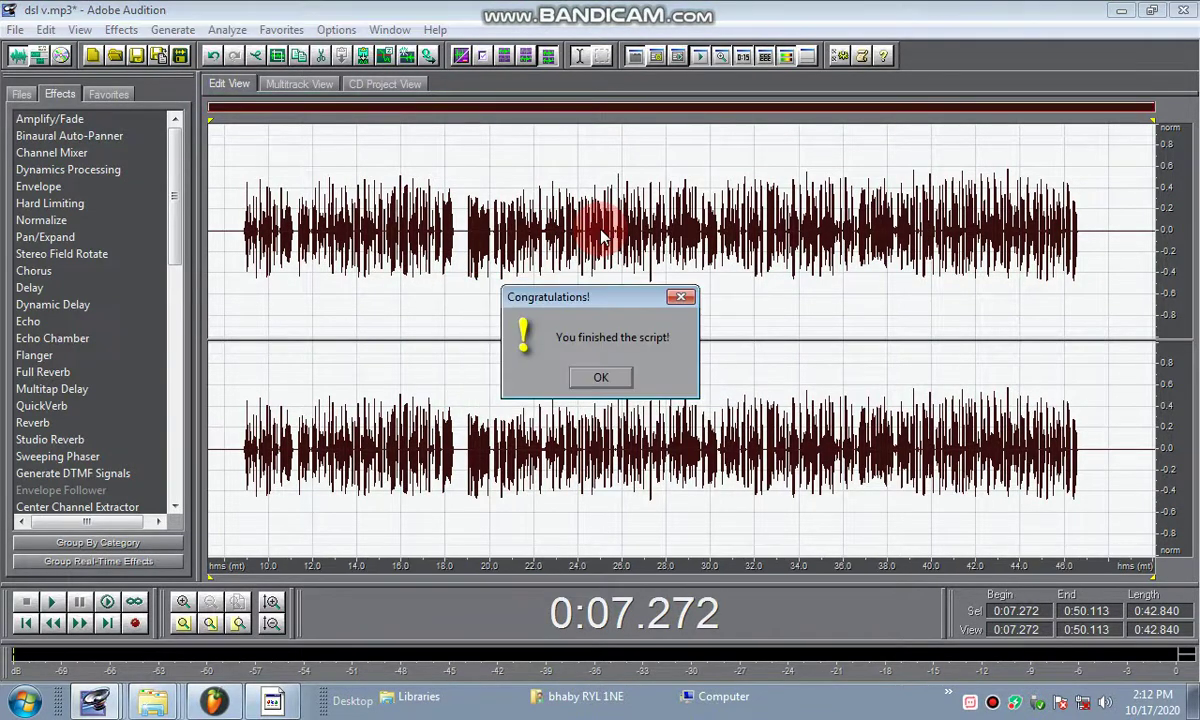
{"action": "left_click", "coordinate": [600, 377]}
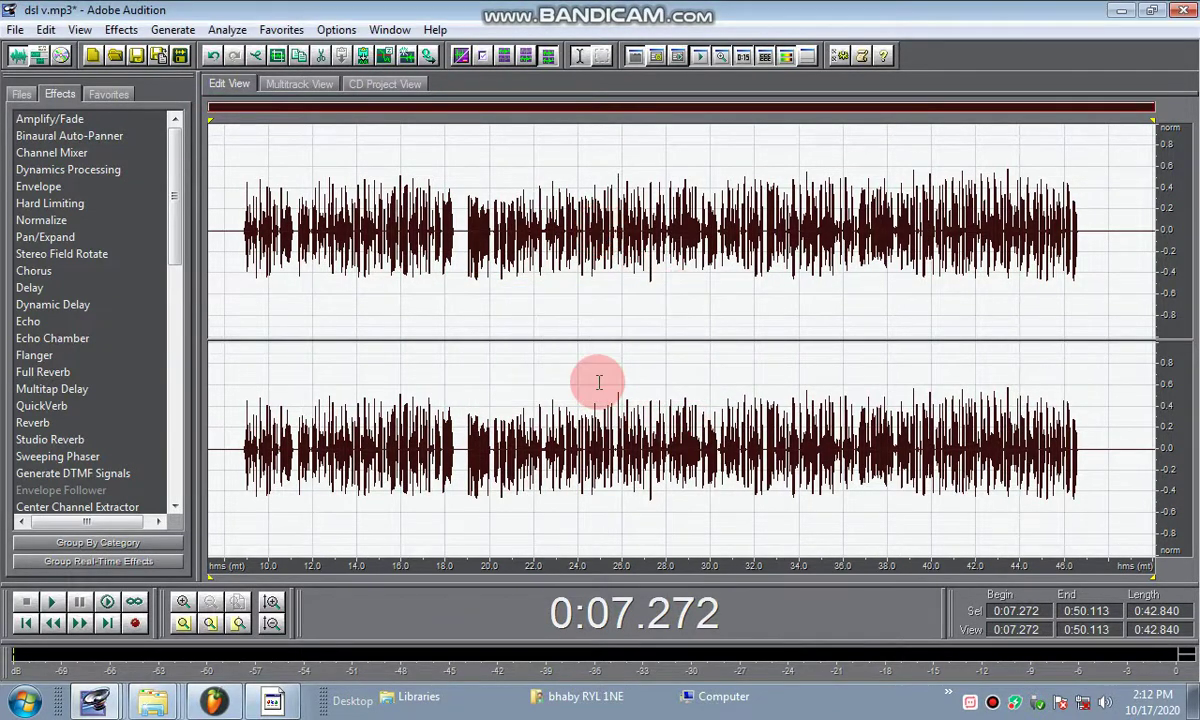
- Review the available Delay Effects in Track 2's effects rack and apply the rack with Reverb
{"action": "left_click", "coordinate": [305, 85]}
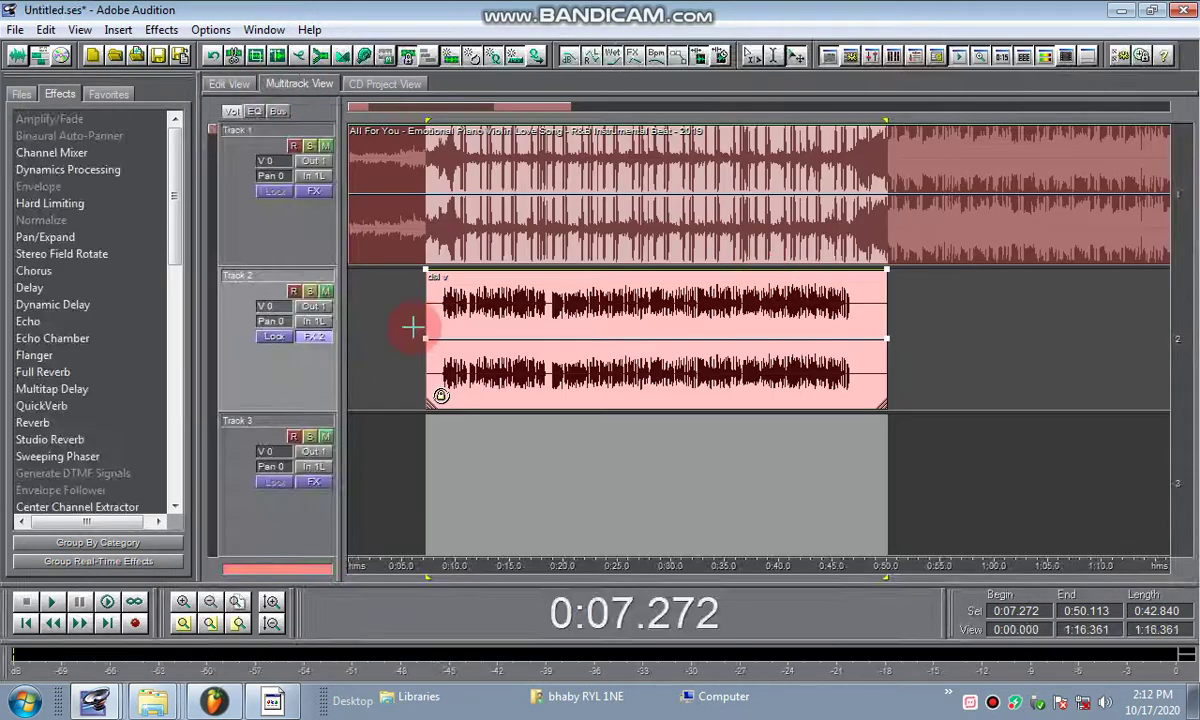
{"action": "right_click", "coordinate": [323, 338]}
{"action": "left_click", "coordinate": [308, 343]}
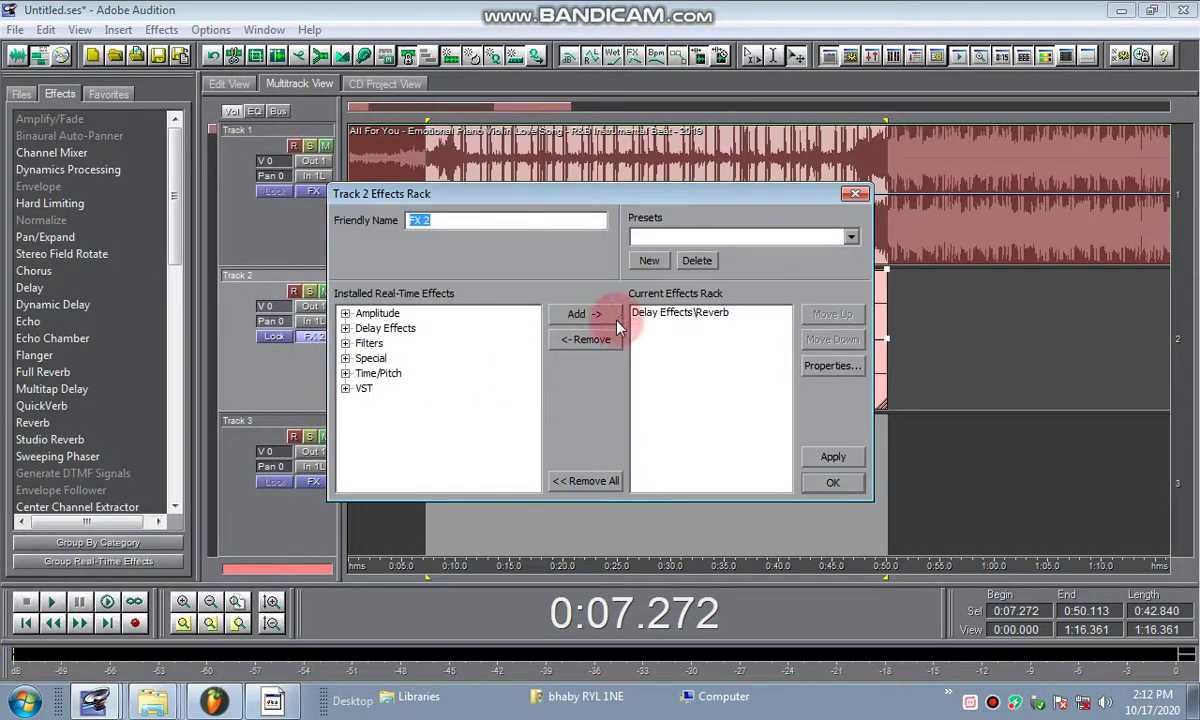
{"action": "double_click", "coordinate": [385, 328]}
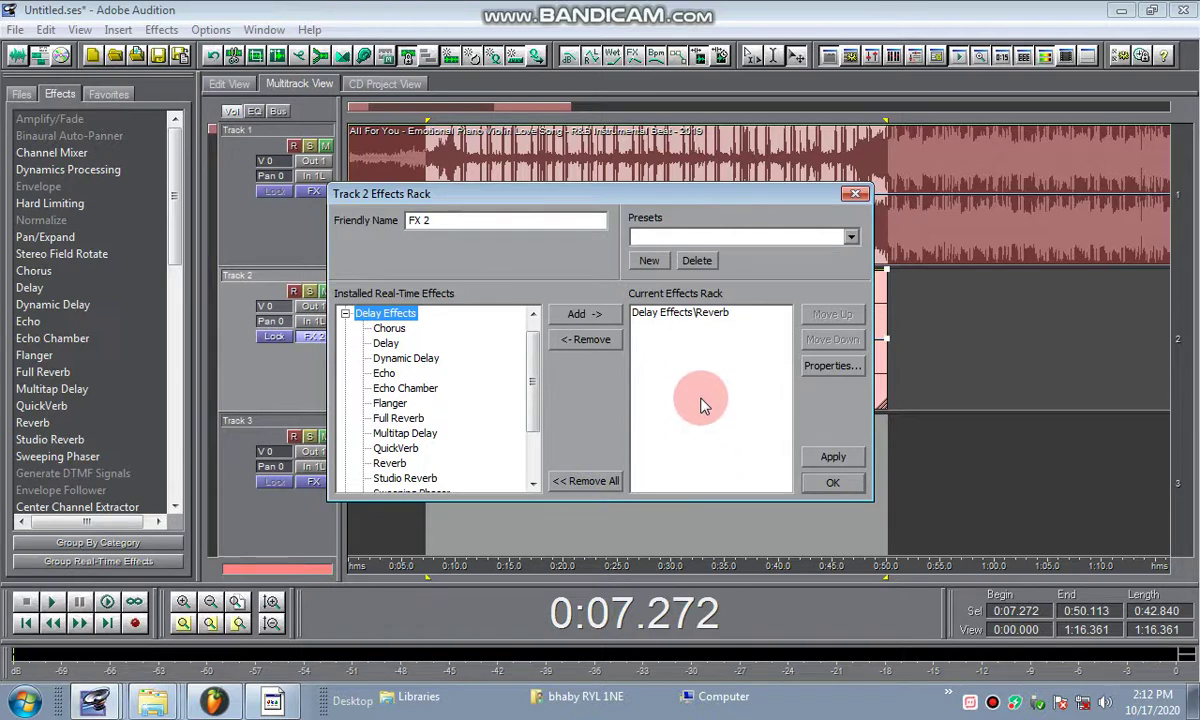
{"action": "left_click", "coordinate": [833, 457]}
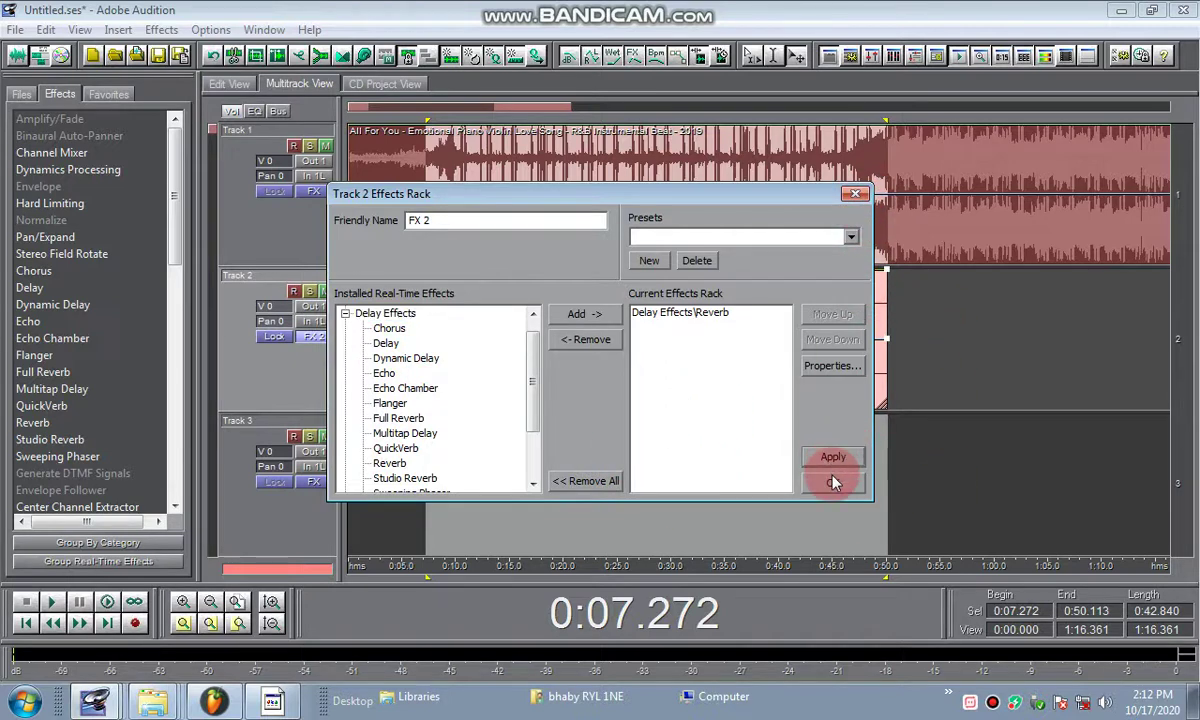
{"action": "left_click", "coordinate": [833, 482]}
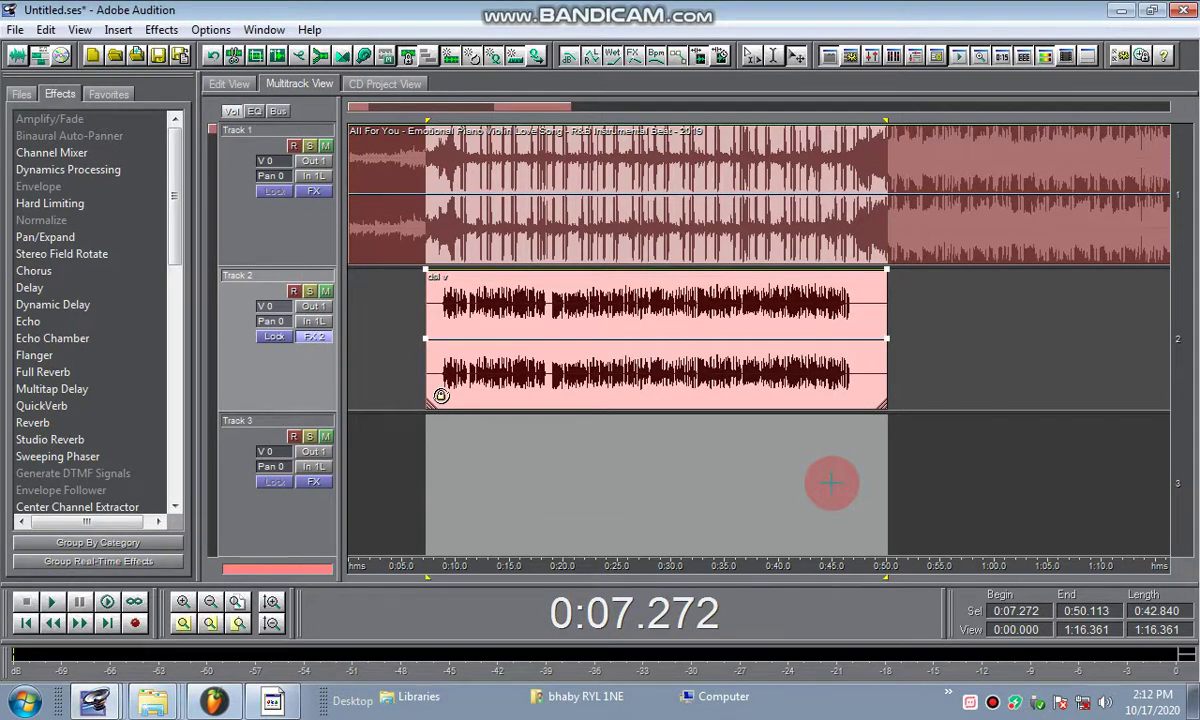
- Play the finished mix of the scripted vocal and the instrumental over the selected range, starting at 0:07.272
{"action": "key", "text": "space"}
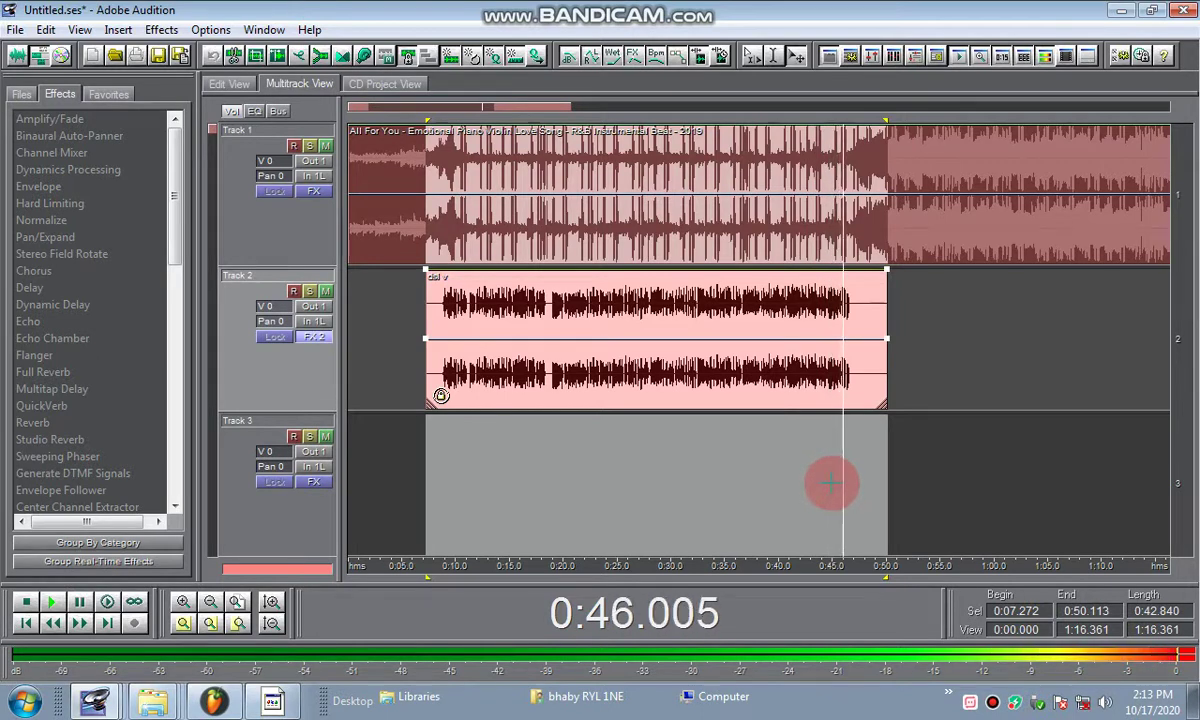
{"action": "left_click", "coordinate": [831, 483]}
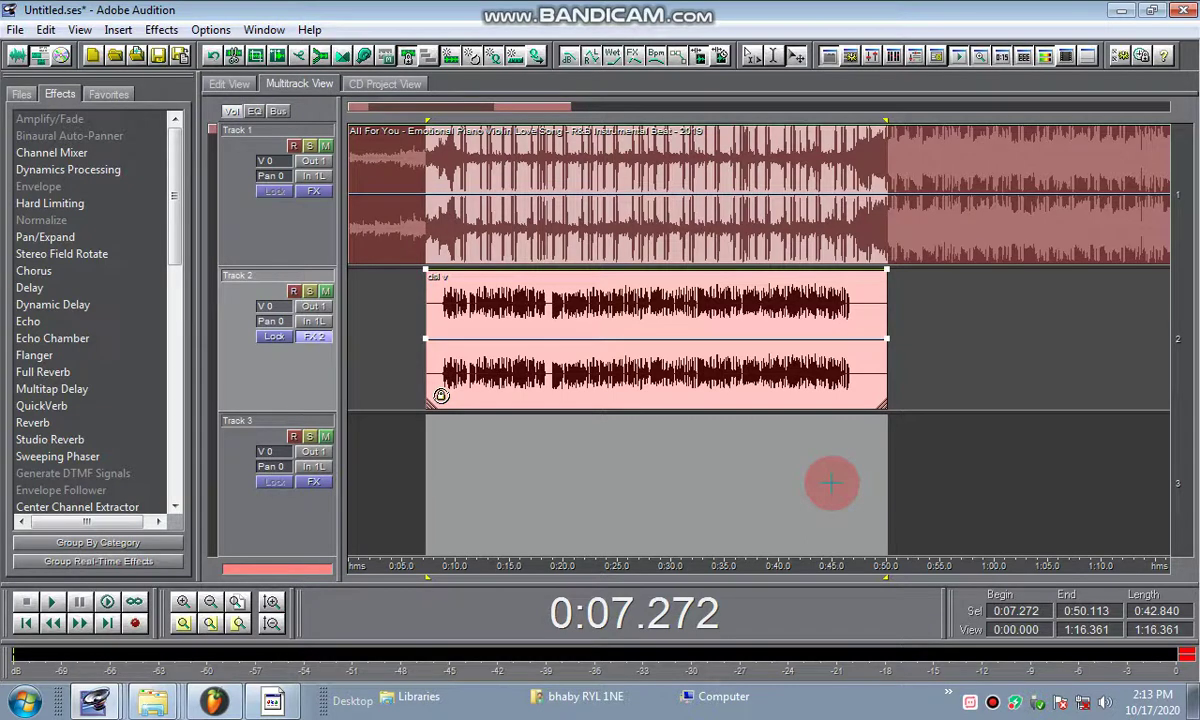
{"action": "mouse_move", "coordinate": [570, 5]}
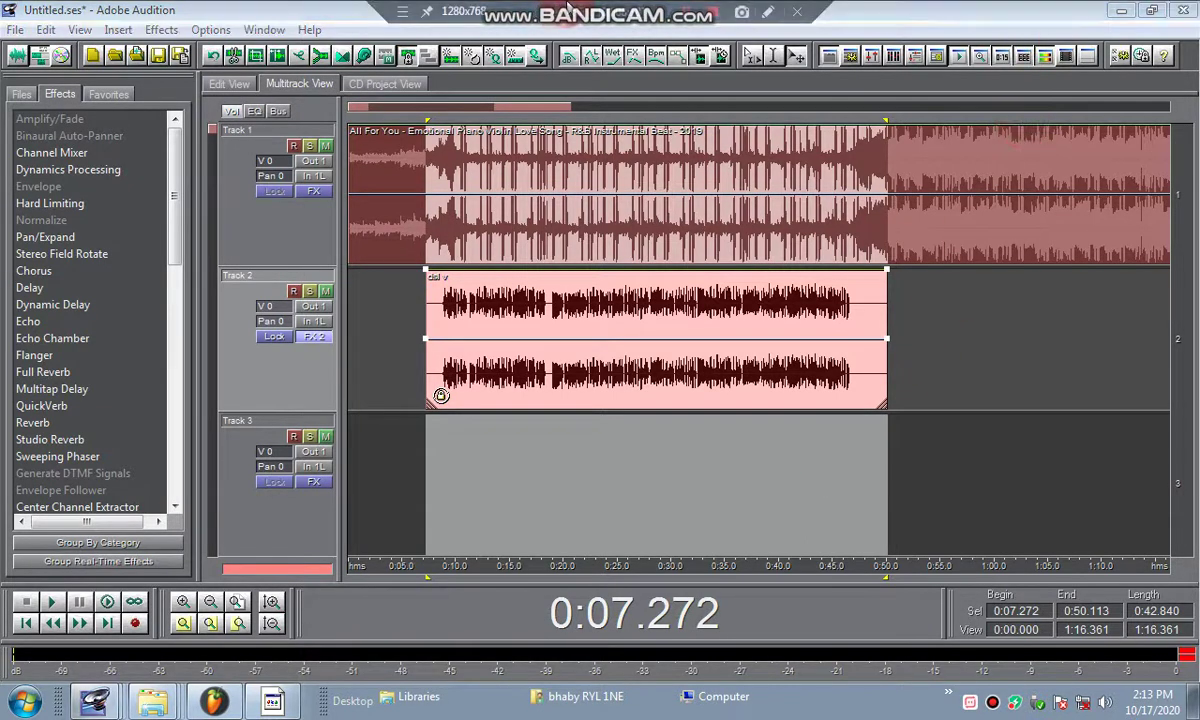